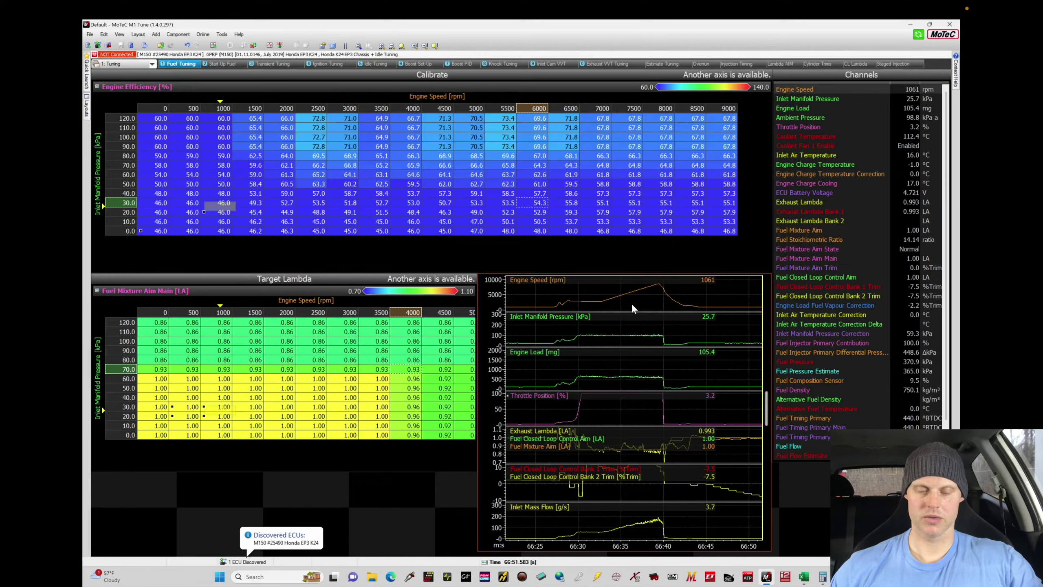
Enlarge the logged graph and examine engine speed, exhaust lambda and closed loop fuel trims across the full-throttle pull.
{"action": "left_click", "coordinate": [585, 337]}
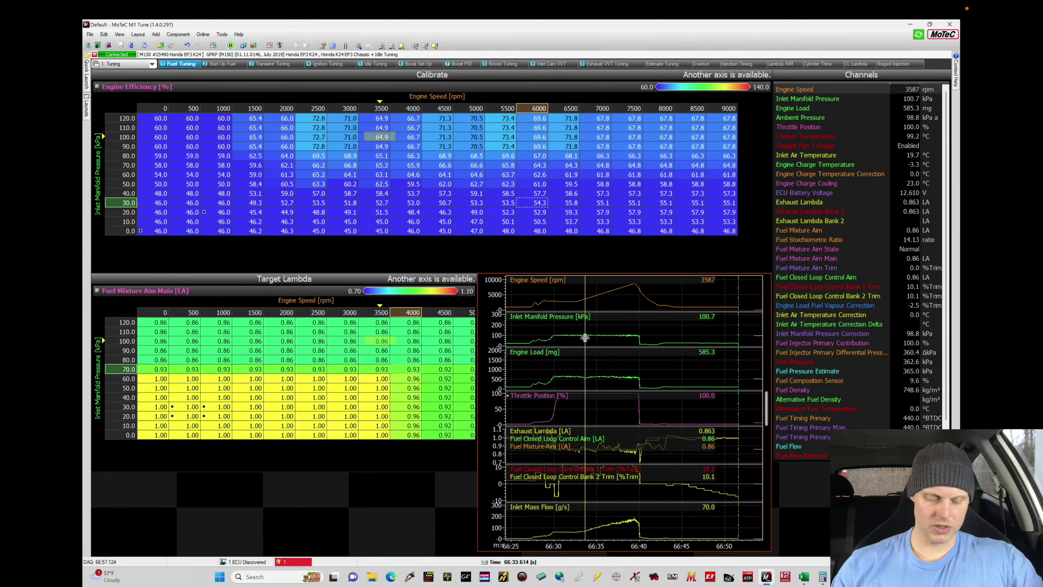
{"action": "double_click", "coordinate": [585, 337]}
{"action": "left_click_drag", "start_coordinate": [334, 313], "coordinate": [425, 314]}
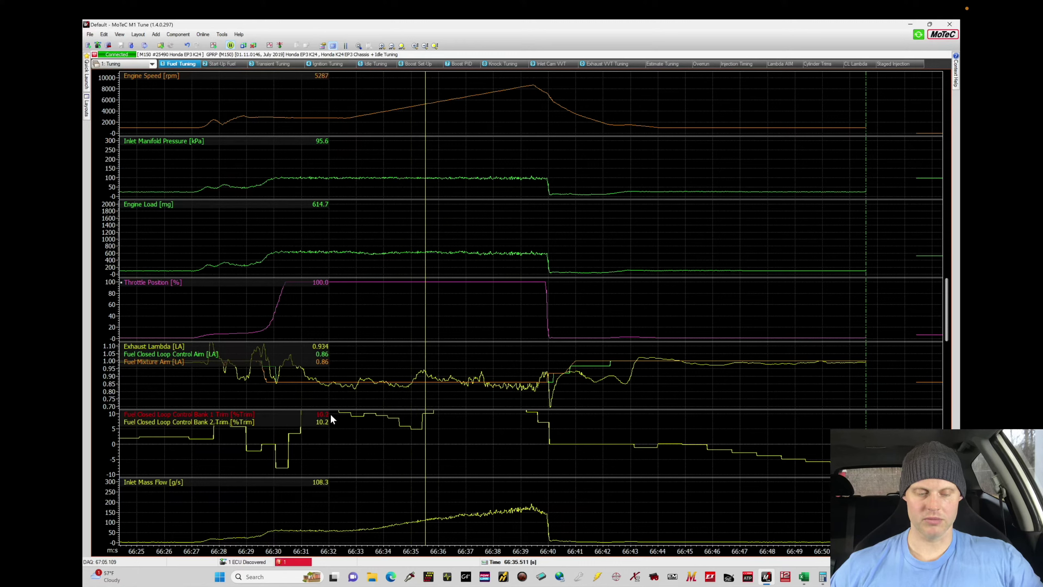
{"action": "left_click", "coordinate": [379, 360]}
{"action": "left_click_drag", "start_coordinate": [380, 360], "coordinate": [498, 359]}
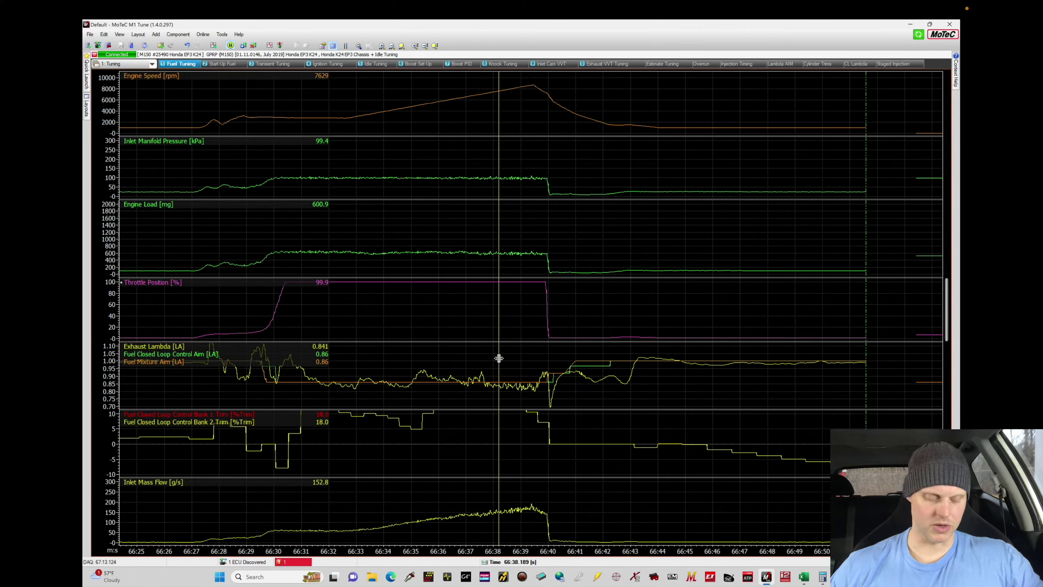
{"action": "key", "text": "space"}
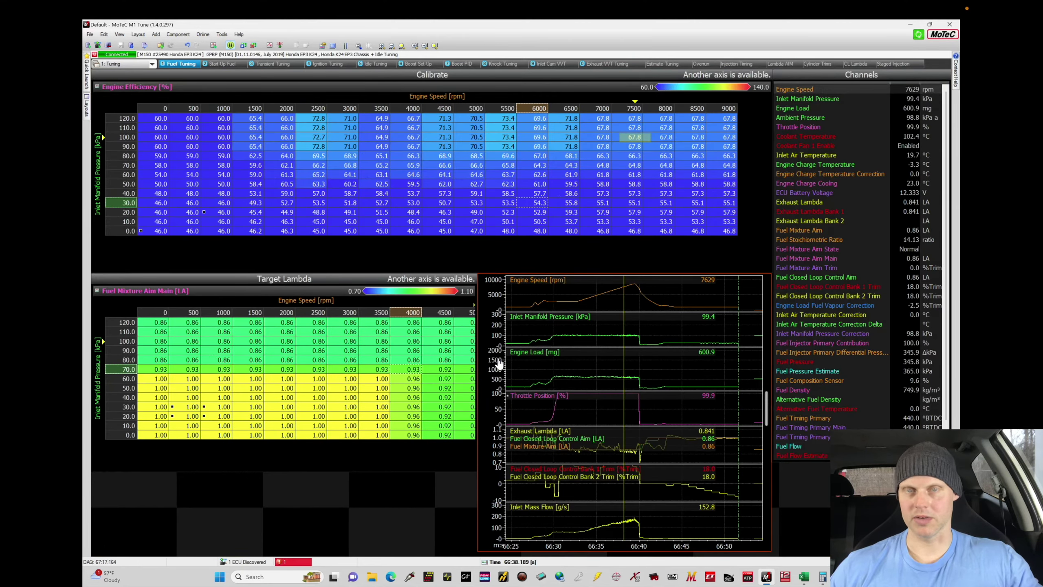
Review the same pull's knock levels and ignition timing, and compare inlet camshaft aim with actual position.
{"action": "left_click", "coordinate": [504, 65]}
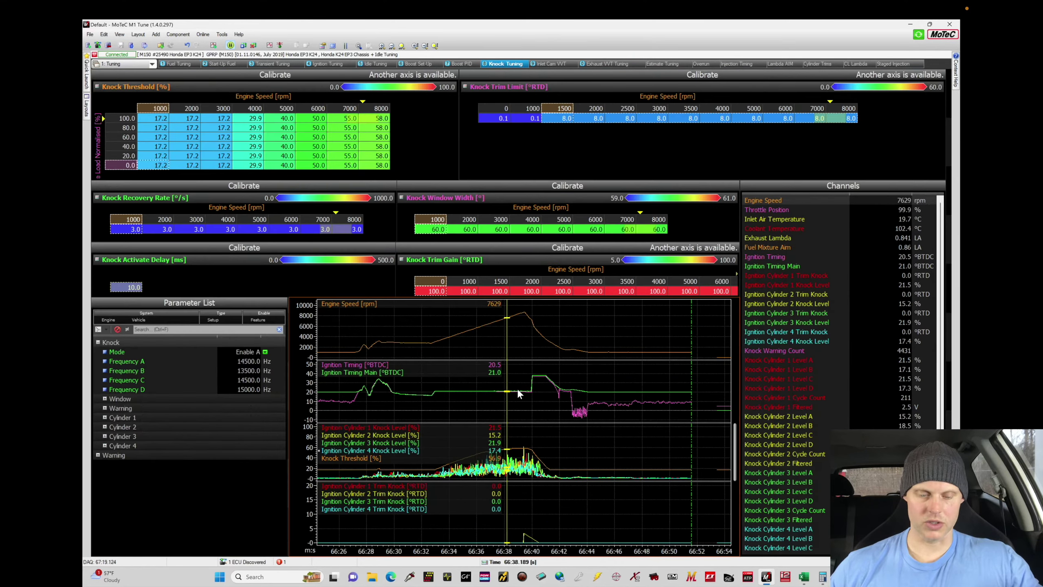
{"action": "mouse_move", "coordinate": [503, 410]}
{"action": "left_mouse_down"}
{"action": "mouse_move", "coordinate": [485, 413]}
{"action": "mouse_move", "coordinate": [524, 406]}
{"action": "mouse_move", "coordinate": [473, 410]}
{"action": "mouse_move", "coordinate": [526, 410]}
{"action": "mouse_move", "coordinate": [516, 403]}
{"action": "left_mouse_up"}
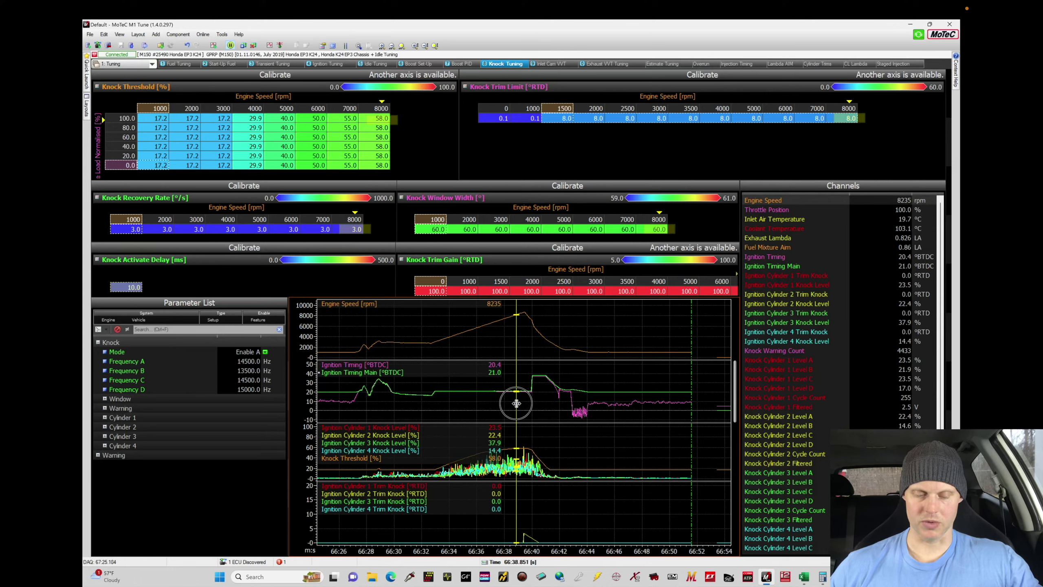
{"action": "left_click", "coordinate": [557, 66]}
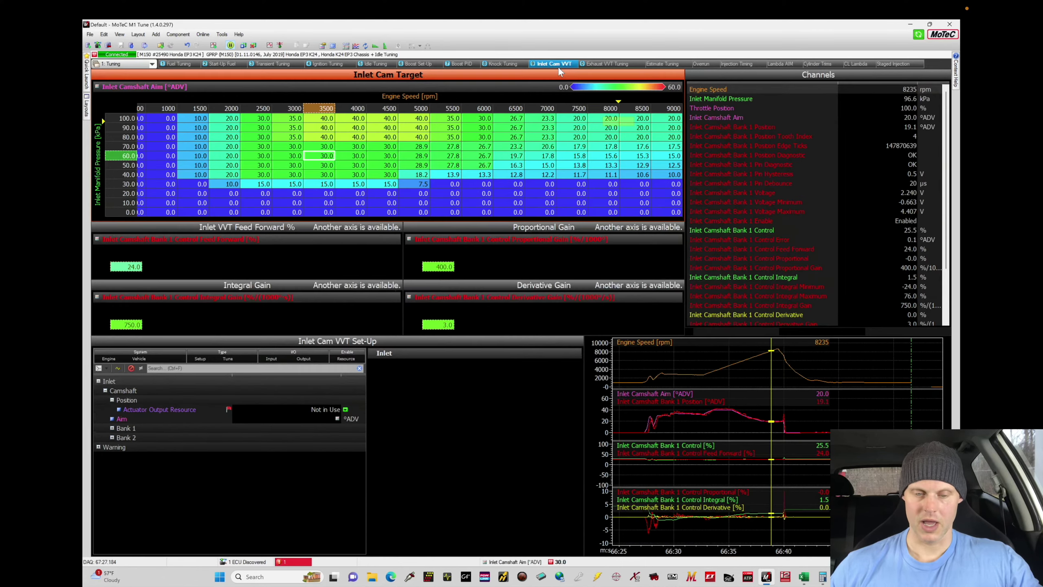
{"action": "left_click_drag", "start_coordinate": [692, 423], "coordinate": [773, 424]}
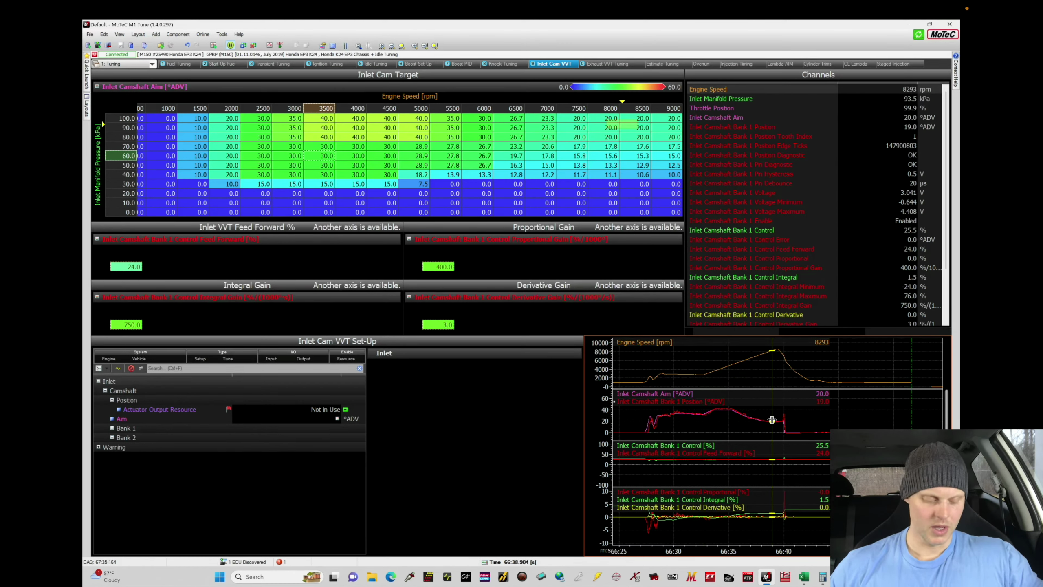
Compare the VTC dyno power curves at several engine speeds against the inlet cam target table.
{"action": "left_click", "coordinate": [179, 67]}
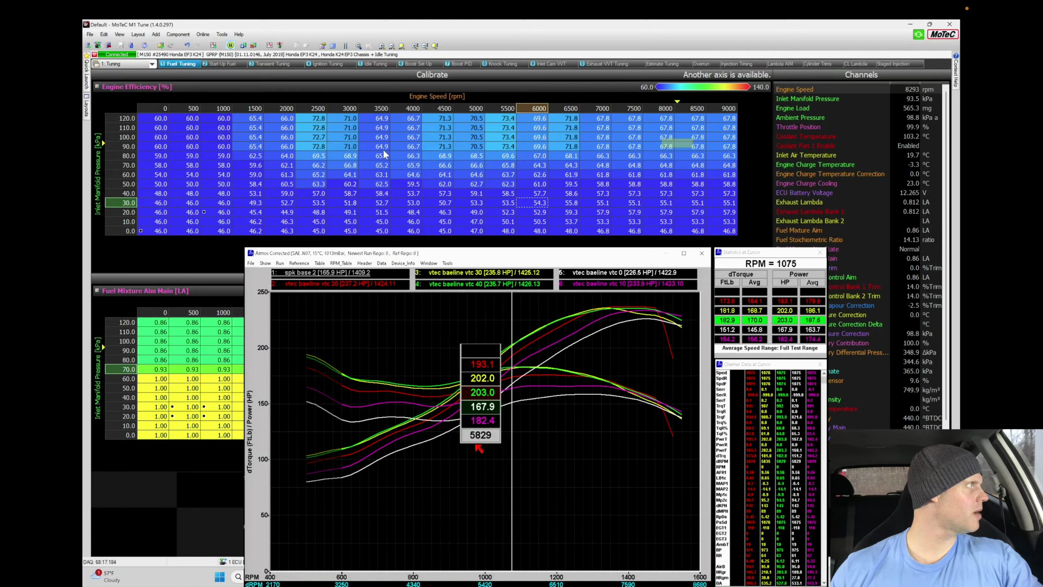
{"action": "left_click", "coordinate": [560, 65]}
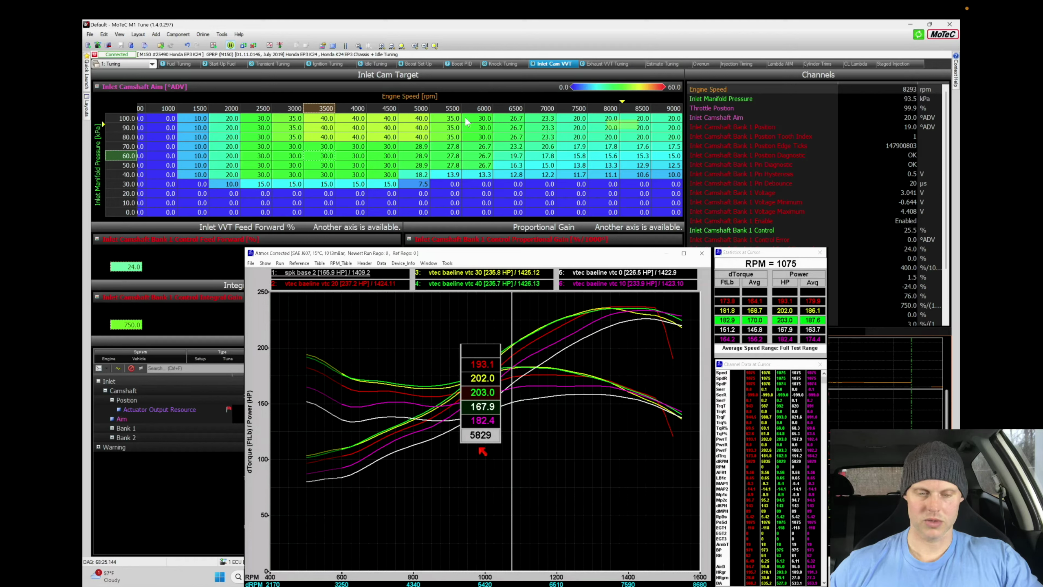
{"action": "left_click_drag", "start_coordinate": [482, 119], "coordinate": [481, 139]}
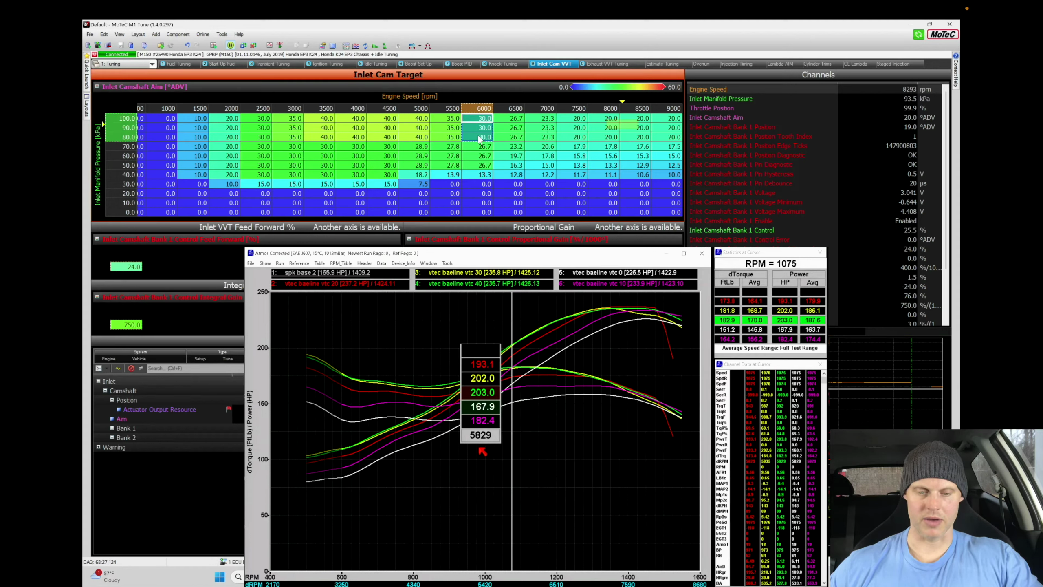
{"action": "left_click", "coordinate": [482, 450]}
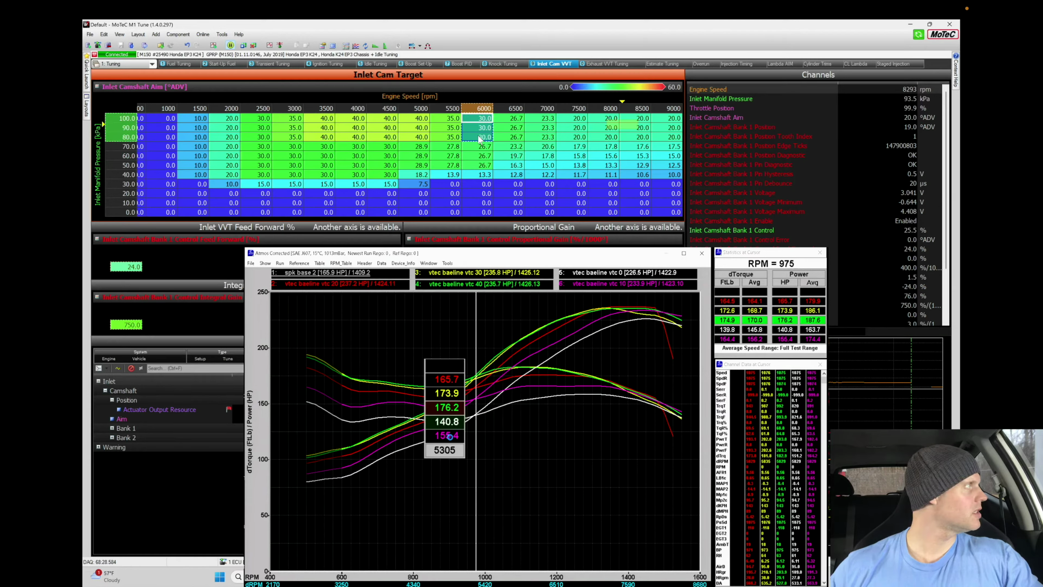
{"action": "left_click", "coordinate": [386, 347]}
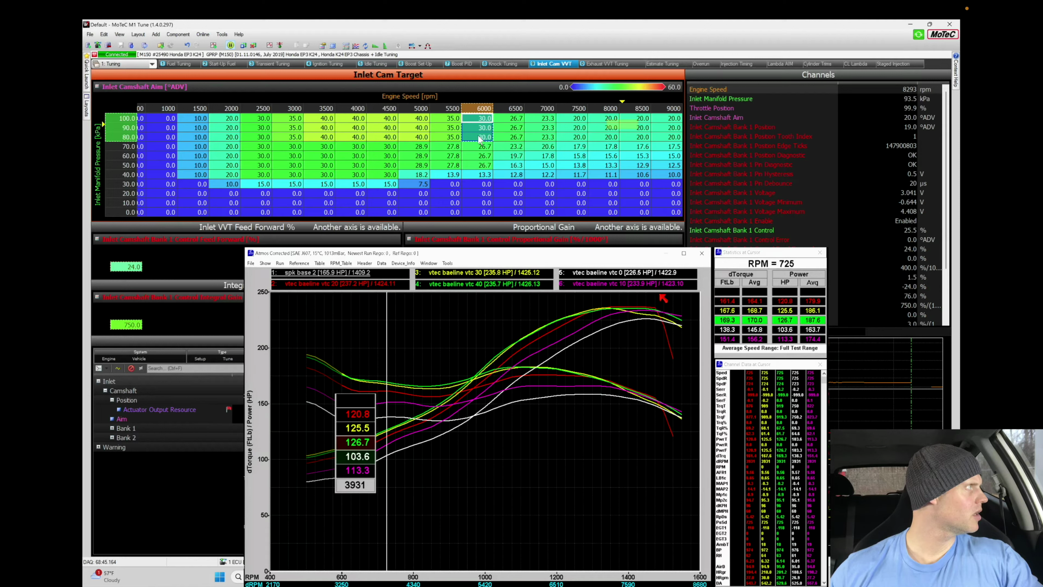
{"action": "left_click", "coordinate": [611, 298]}
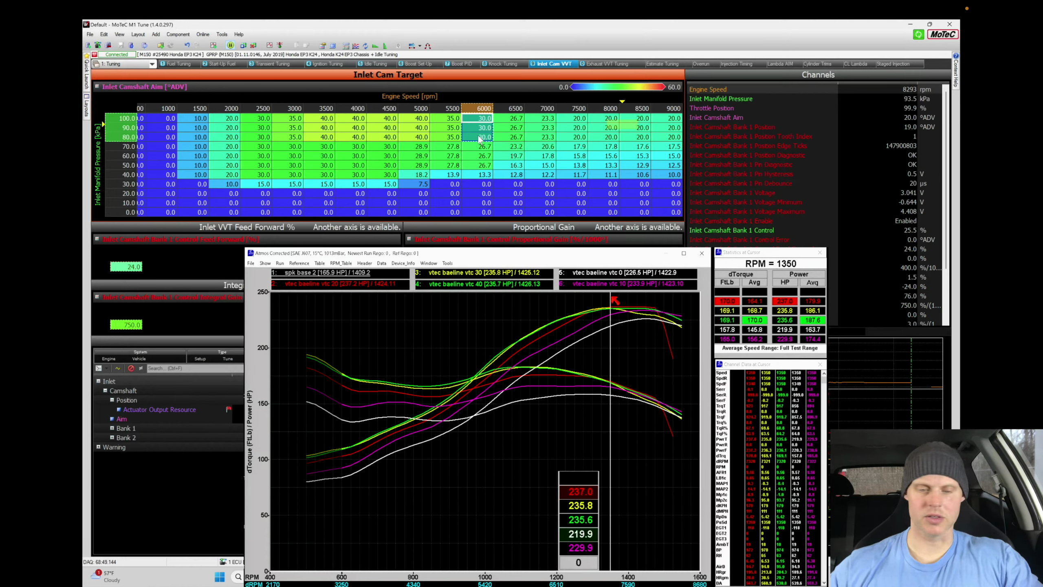
Try an inlet cam aim of 20° from 7000 to 9000 rpm at 80–100 kPa, interpolating from 5500 to 7000 rpm.
{"action": "left_click_drag", "start_coordinate": [546, 118], "coordinate": [671, 139]}
{"action": "type", "text": "2"}
{"action": "key", "text": "Return"}
{"action": "type", "text": "20"}
{"action": "key", "text": "Return"}
{"action": "left_click_drag", "start_coordinate": [552, 146], "coordinate": [443, 142]}
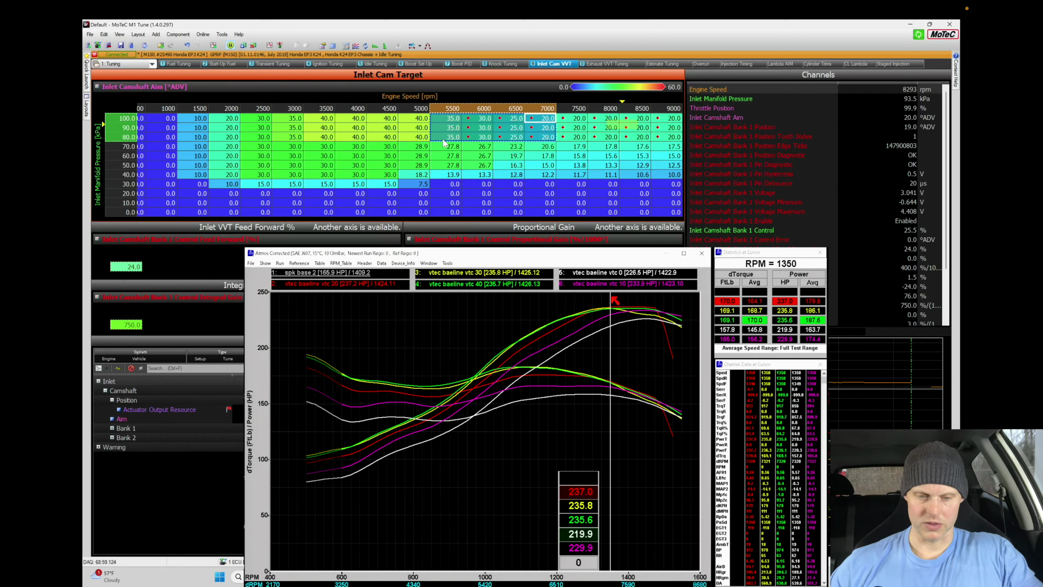
{"action": "key", "text": "h"}
{"action": "left_click", "coordinate": [472, 172]}
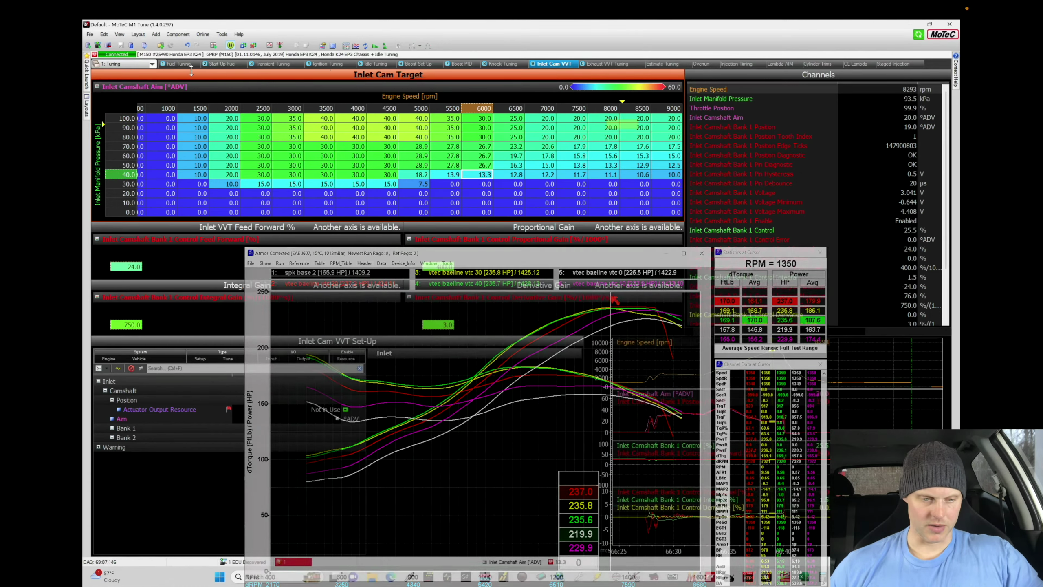
Apply Quick Lambda corrections to the 3000 and 3500 rpm cells at 100 kPa in the Engine Efficiency table, using matching log points.
{"action": "left_click", "coordinate": [180, 64]}
{"action": "left_click_drag", "start_coordinate": [597, 336], "coordinate": [581, 349]}
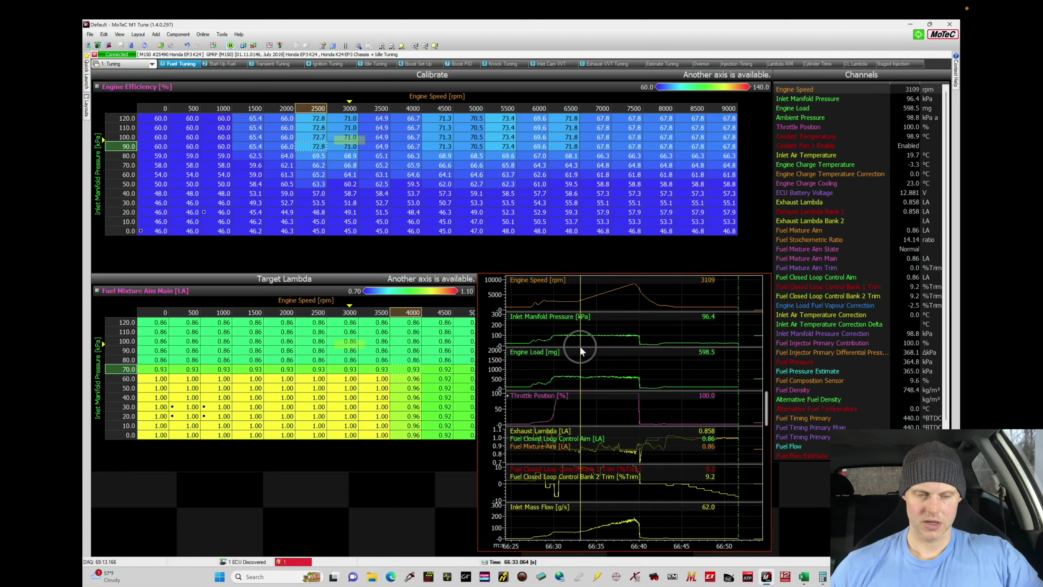
{"action": "left_click", "coordinate": [354, 147]}
{"action": "key", "text": "q"}
{"action": "key", "text": "Return"}
{"action": "left_click_drag", "start_coordinate": [575, 304], "coordinate": [584, 298]}
{"action": "left_click", "coordinate": [384, 137]}
{"action": "key", "text": "q"}
{"action": "key", "text": "Return"}
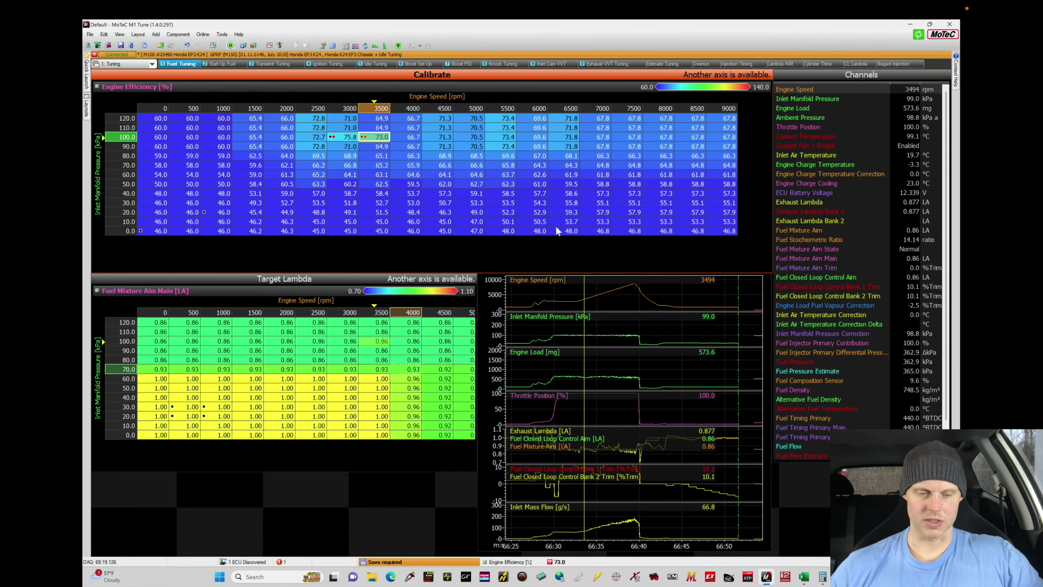
Correct the 4000 and 4500 rpm efficiency cells at 100 kPa with Quick Lambda at the matching log points.
{"action": "left_click_drag", "start_coordinate": [587, 289], "coordinate": [589, 289]}
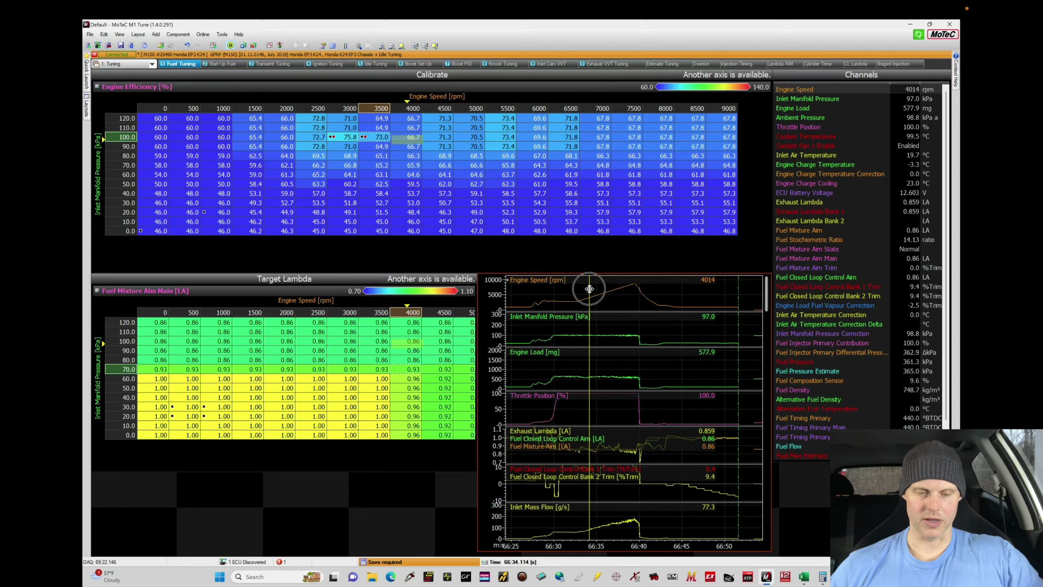
{"action": "left_click", "coordinate": [403, 139]}
{"action": "key", "text": "q"}
{"action": "key", "text": "Return"}
{"action": "left_click", "coordinate": [594, 280]}
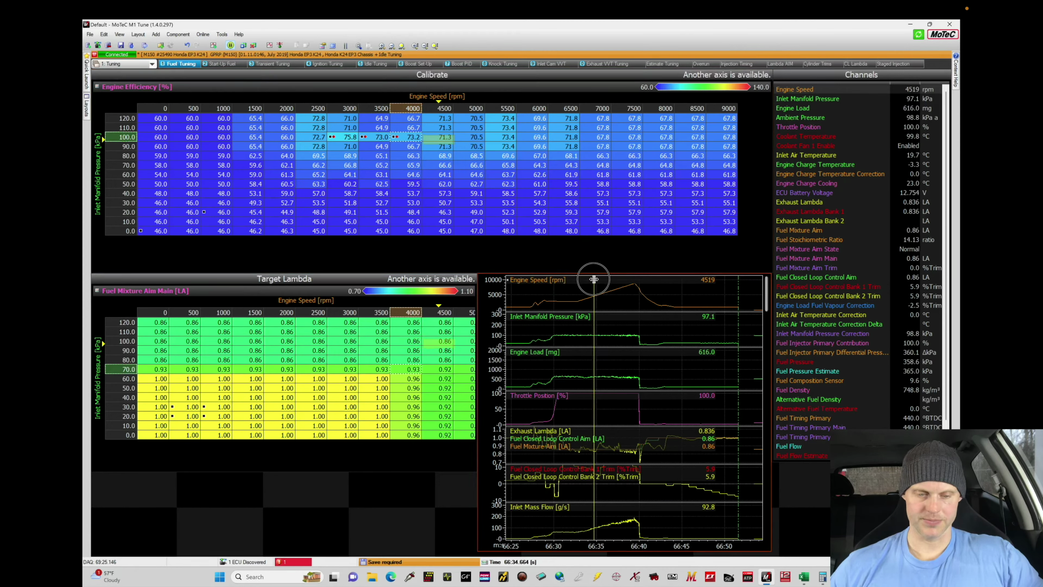
{"action": "left_click", "coordinate": [441, 139]}
{"action": "key", "text": "q"}
{"action": "key", "text": "Return"}
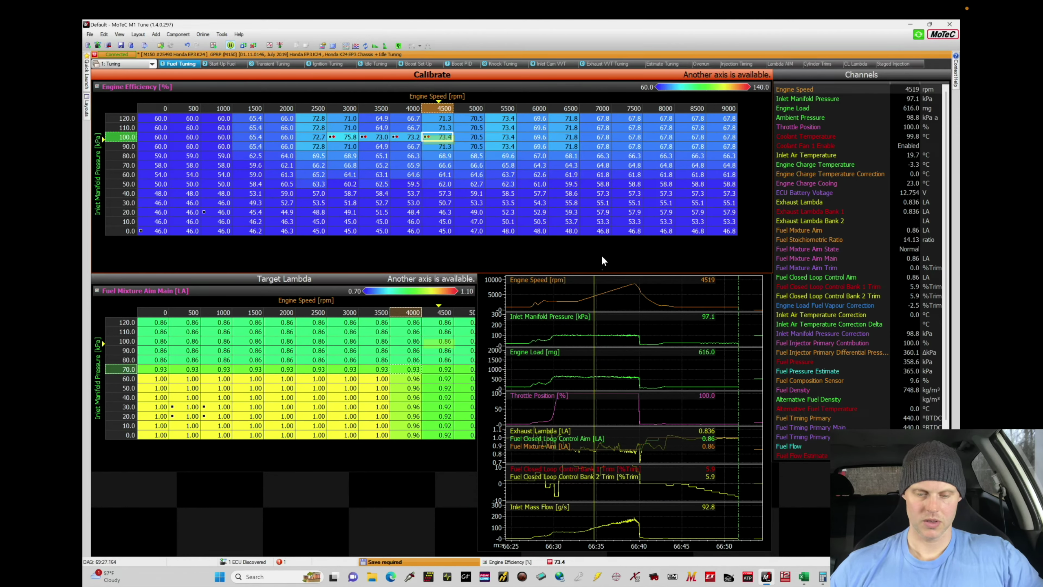
Correct the 5000 and 5500 rpm efficiency cells at 100 kPa with Quick Lambda from the logged pull.
{"action": "left_click", "coordinate": [598, 281]}
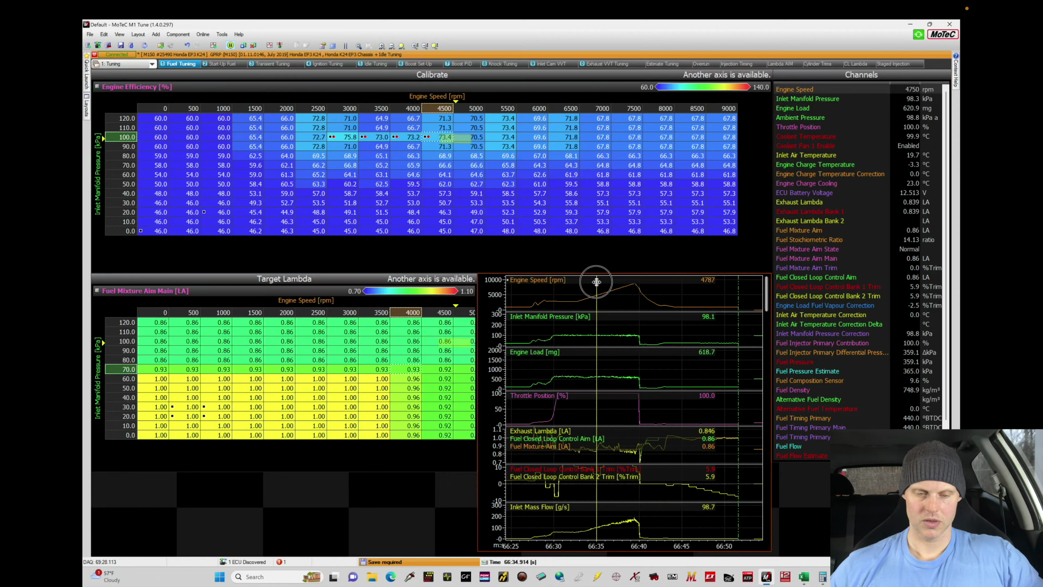
{"action": "left_click", "coordinate": [477, 137]}
{"action": "key", "text": "q"}
{"action": "key", "text": "Return"}
{"action": "left_click_drag", "start_coordinate": [596, 281], "coordinate": [603, 281]}
{"action": "left_click", "coordinate": [510, 139]}
{"action": "key", "text": "q"}
{"action": "key", "text": "Return"}
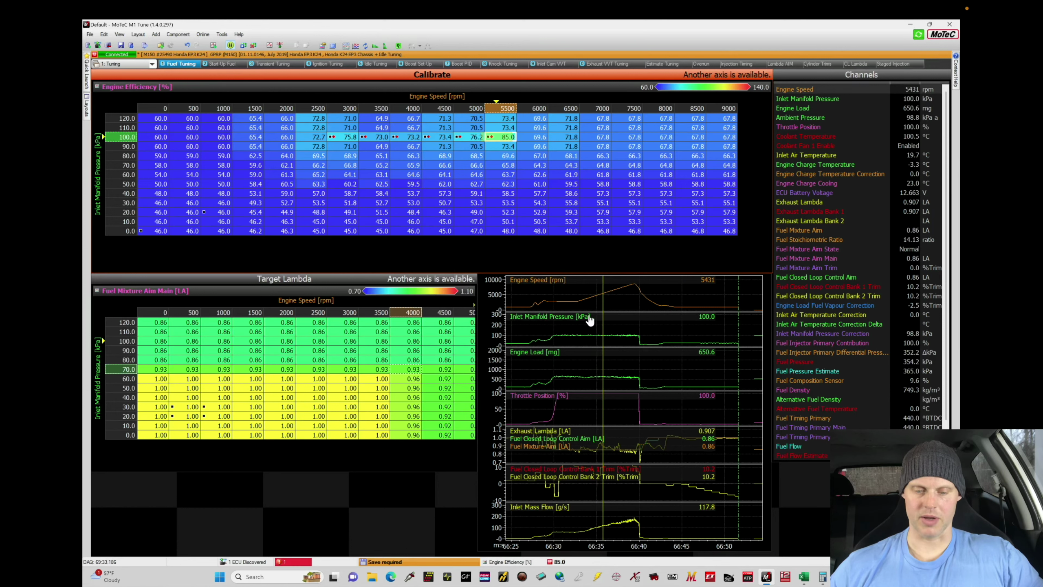
Correct the 6000 and 6500 rpm efficiency cells at 100 kPa with Quick Lambda from the logged pull.
{"action": "left_click_drag", "start_coordinate": [604, 286], "coordinate": [608, 288]}
{"action": "left_click", "coordinate": [540, 137]}
{"action": "key", "text": "q"}
{"action": "key", "text": "Return"}
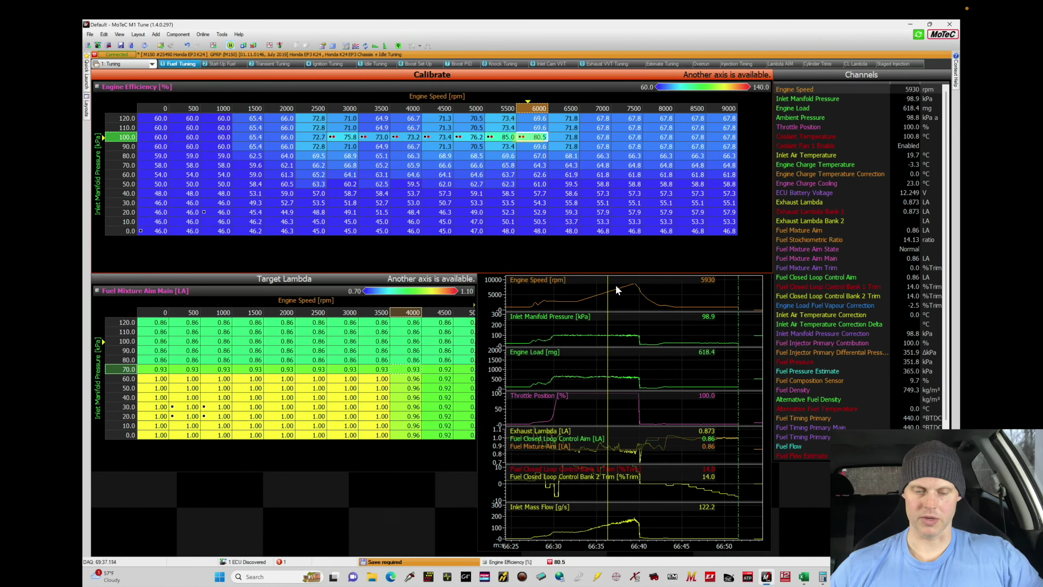
{"action": "left_click_drag", "start_coordinate": [608, 284], "coordinate": [613, 284]}
{"action": "left_click", "coordinate": [566, 139]}
{"action": "key", "text": "q"}
{"action": "key", "text": "Return"}
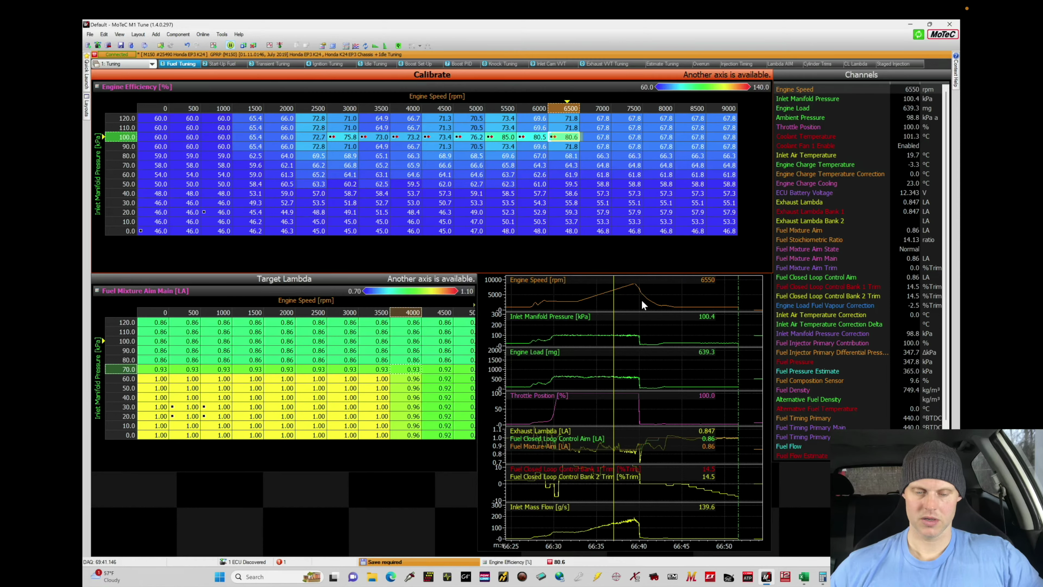
Apply Quick Lambda to the 7000 and 7500 rpm efficiency cells at 90 kPa using the matching log points.
{"action": "left_click_drag", "start_coordinate": [614, 286], "coordinate": [618, 286]}
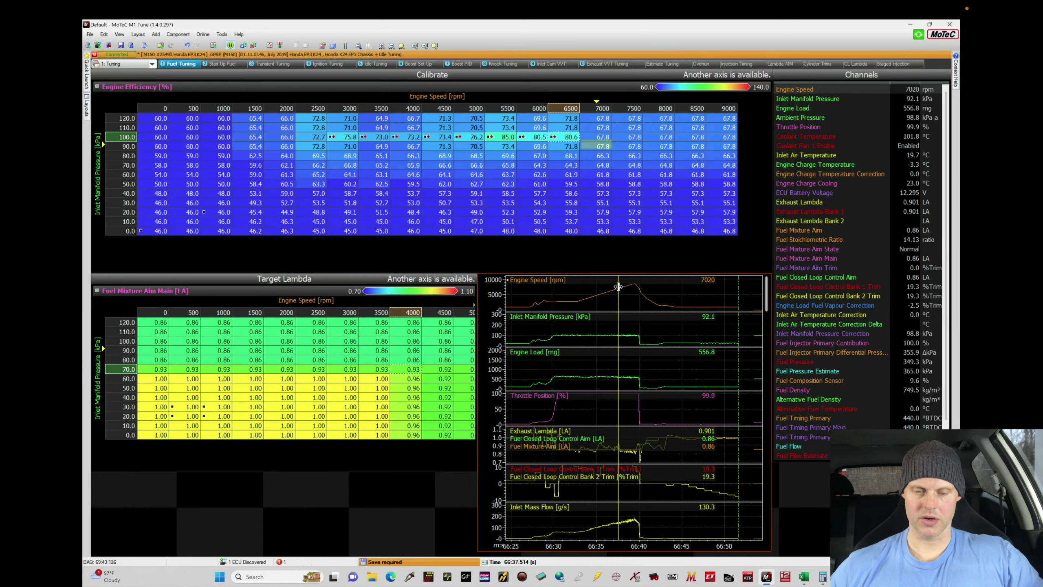
{"action": "left_click", "coordinate": [599, 146]}
{"action": "key", "text": "q"}
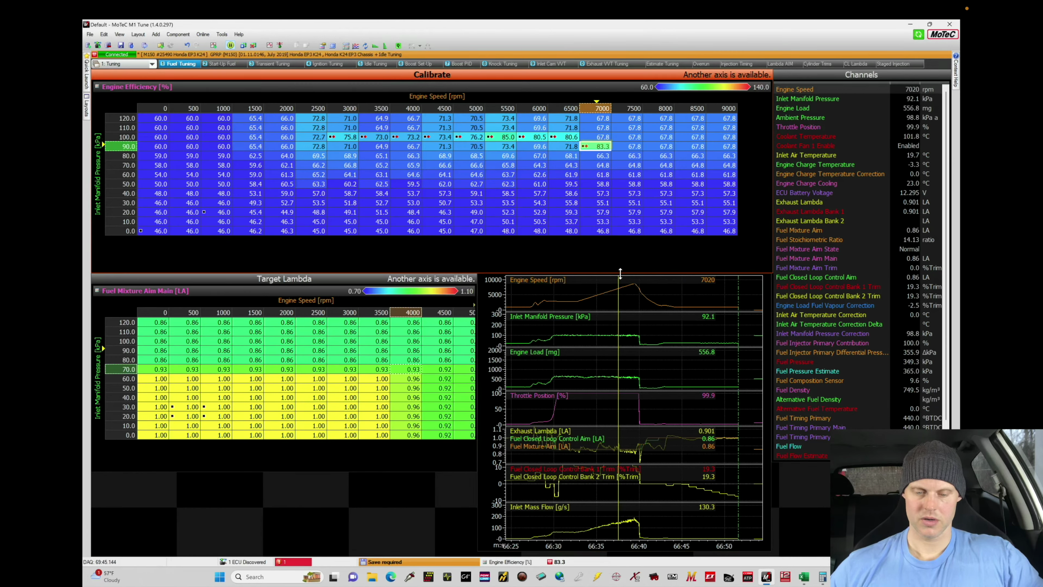
{"action": "key", "text": "Return"}
{"action": "left_click", "coordinate": [618, 279]}
{"action": "left_click_drag", "start_coordinate": [618, 279], "coordinate": [623, 279]}
{"action": "key", "text": "q"}
{"action": "key", "text": "Return"}
{"action": "left_click", "coordinate": [627, 145]}
{"action": "key", "text": "q"}
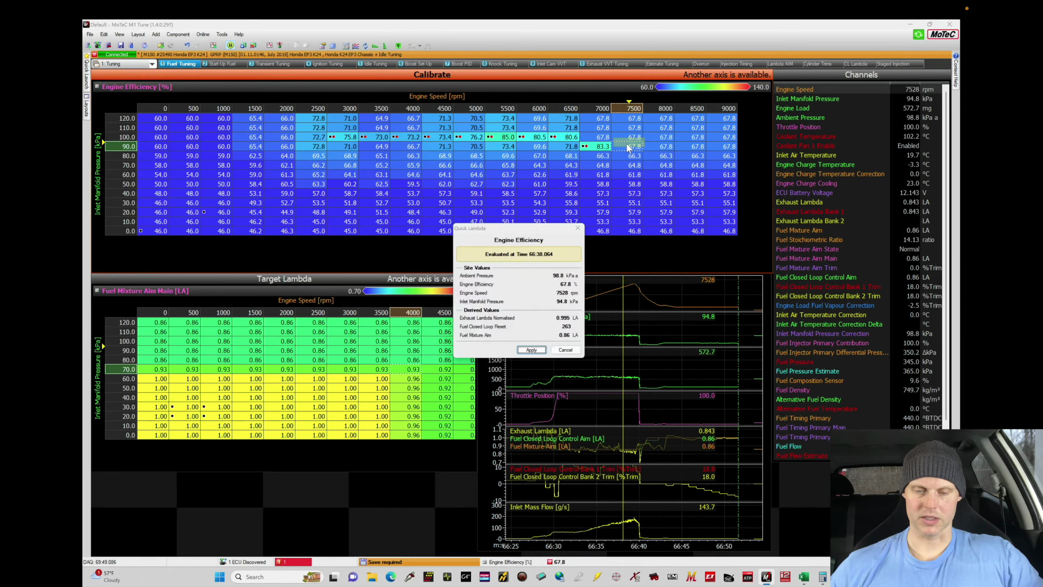
{"action": "key", "text": "Return"}
Apply Quick Lambda to the 8000 and 8500 rpm efficiency cells at 100 kPa using the matching log points.
{"action": "left_click_drag", "start_coordinate": [622, 283], "coordinate": [627, 284]}
{"action": "key", "text": "q"}
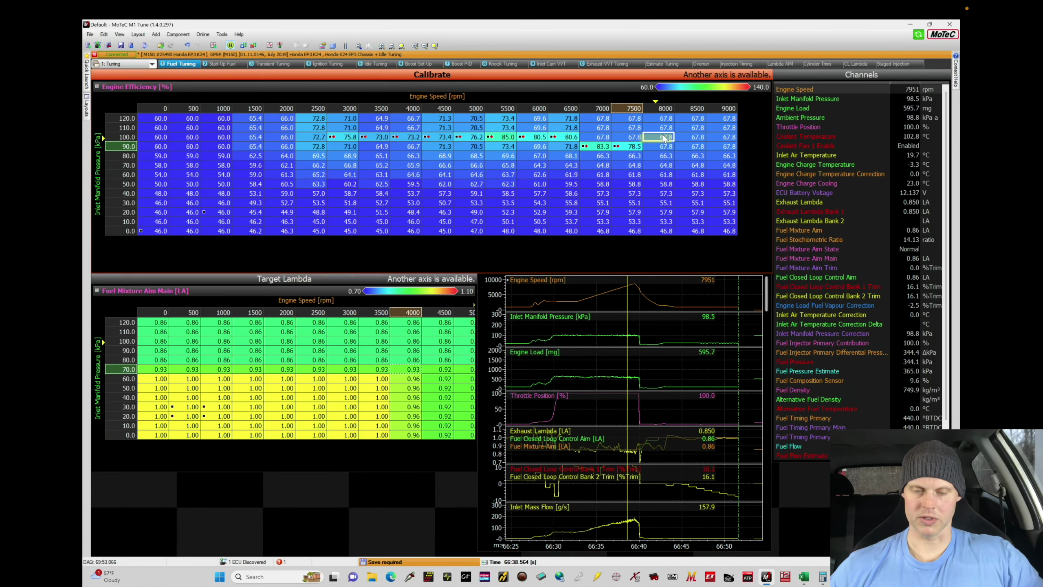
{"action": "key", "text": "Return"}
{"action": "left_click", "coordinate": [629, 306]}
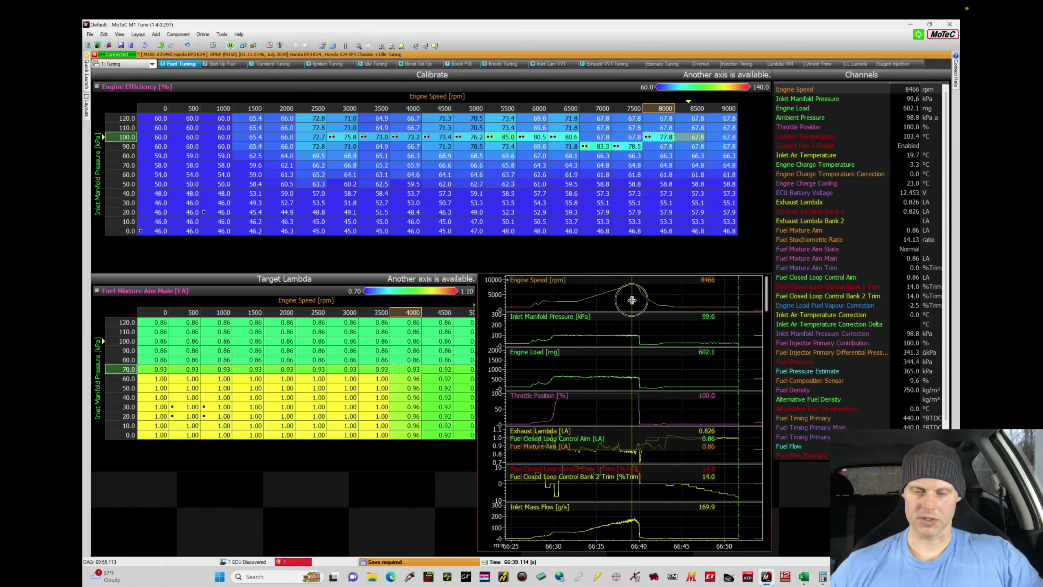
{"action": "left_click", "coordinate": [694, 138]}
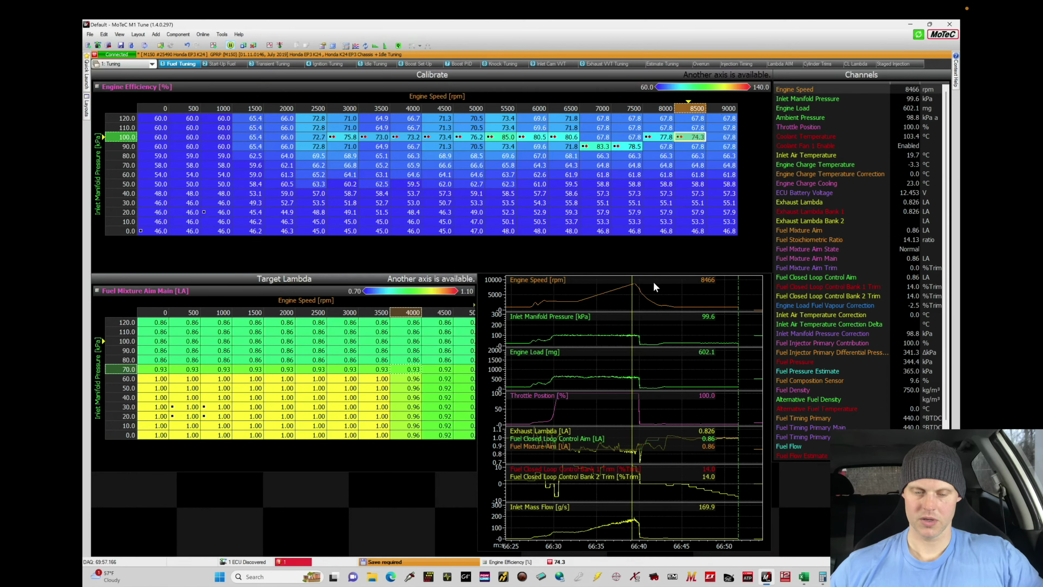
Reapply Quick Lambda to the 8500 rpm efficiency cell at 100 kPa using the log point near 8700 rpm.
{"action": "left_click", "coordinate": [634, 284]}
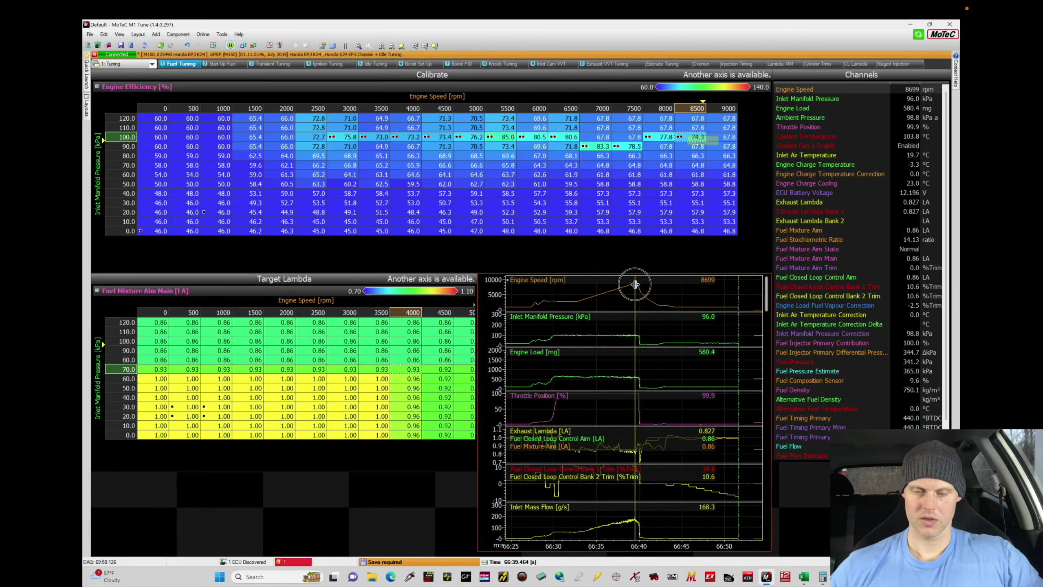
{"action": "left_click", "coordinate": [719, 140]}
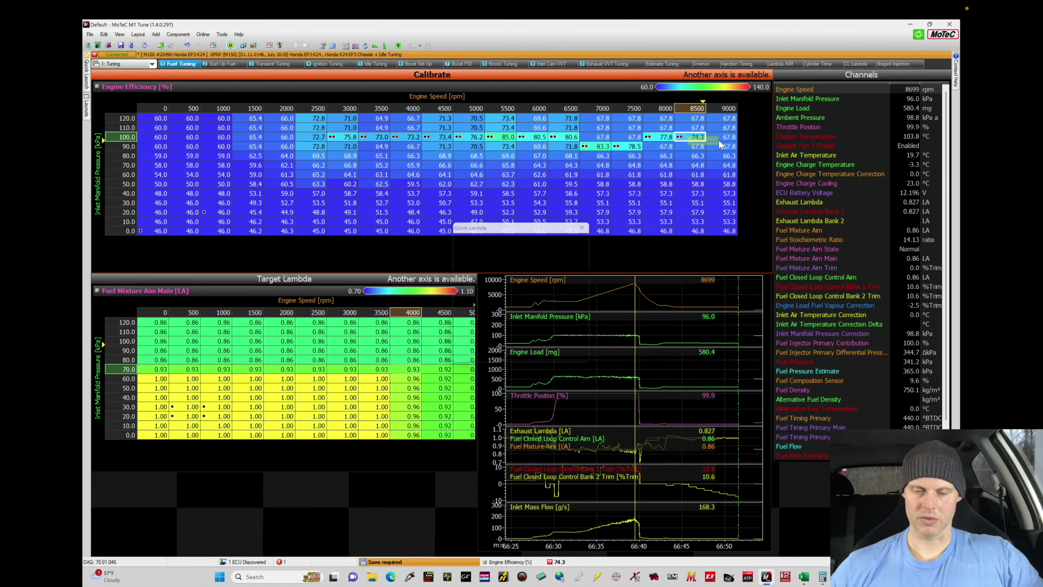
{"action": "left_click", "coordinate": [649, 165]}
{"action": "left_click", "coordinate": [609, 147]}
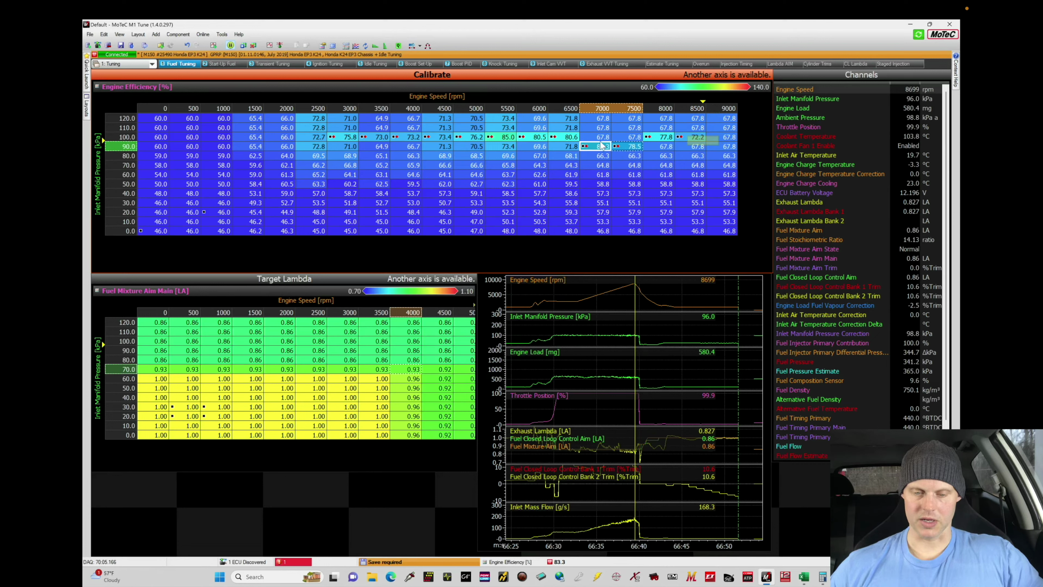
{"action": "left_click", "coordinate": [613, 160]}
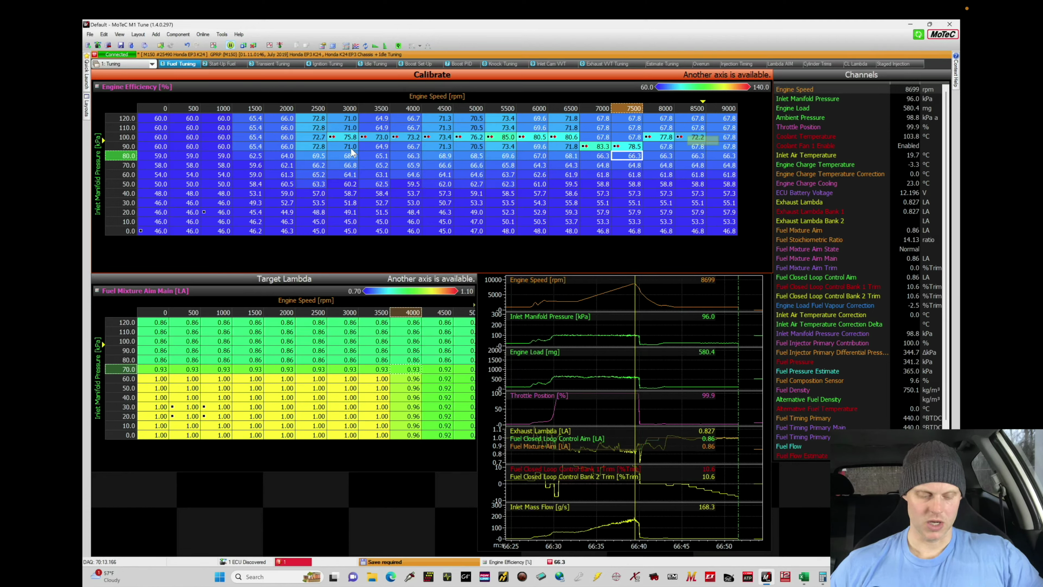
Save the corrections and unmark the Engine Efficiency cells from 2500 to 9000 rpm between 80 and 110 kPa.
{"action": "key", "text": "ctrl+s"}
{"action": "left_click_drag", "start_coordinate": [311, 127], "coordinate": [729, 156]}
{"action": "right_click", "coordinate": [732, 160]}
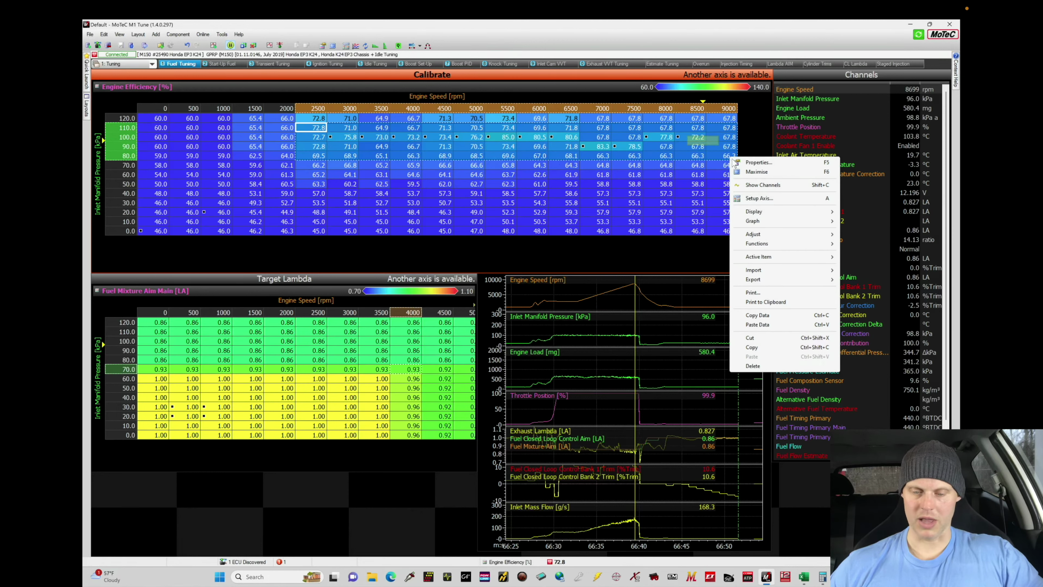
{"action": "mouse_move", "coordinate": [814, 246]}
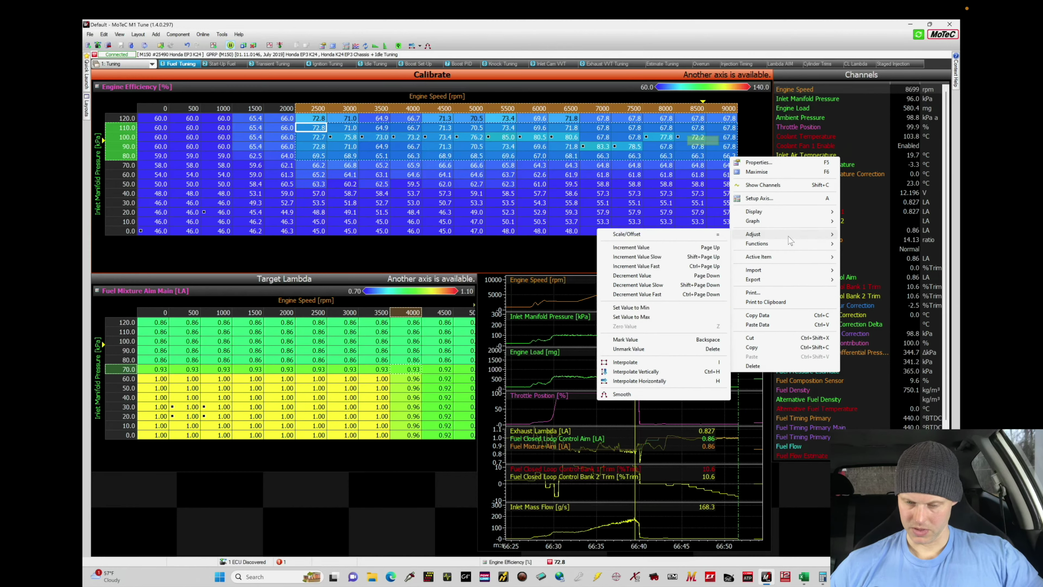
{"action": "left_click", "coordinate": [688, 349]}
{"action": "left_click", "coordinate": [436, 155]}
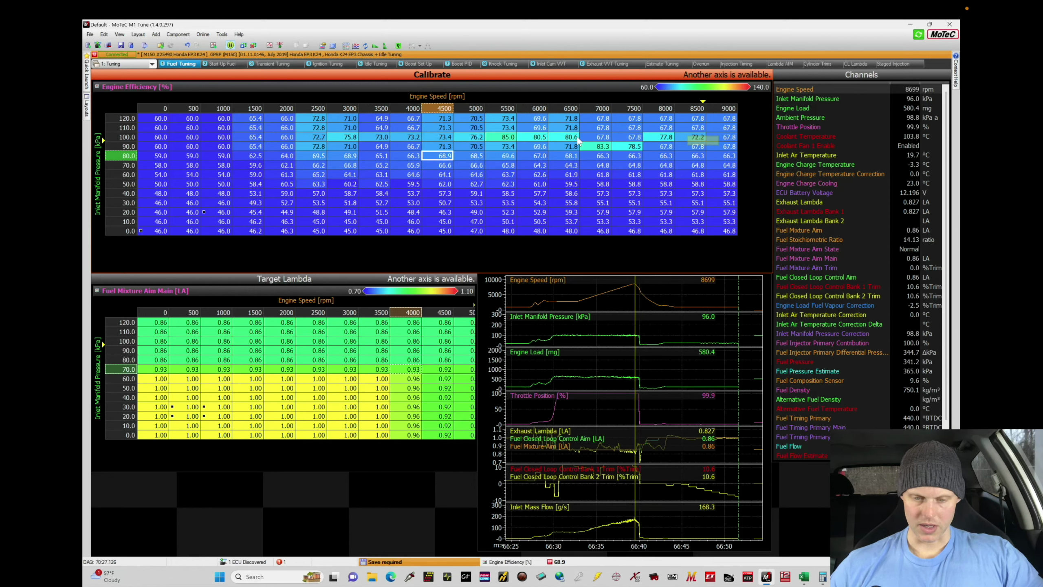
Interpolate the 100 kPa efficiency cells between 6500 and 8000 rpm.
{"action": "left_click_drag", "start_coordinate": [577, 137], "coordinate": [657, 136]}
{"action": "key", "text": "i"}
{"action": "left_click", "coordinate": [658, 139]}
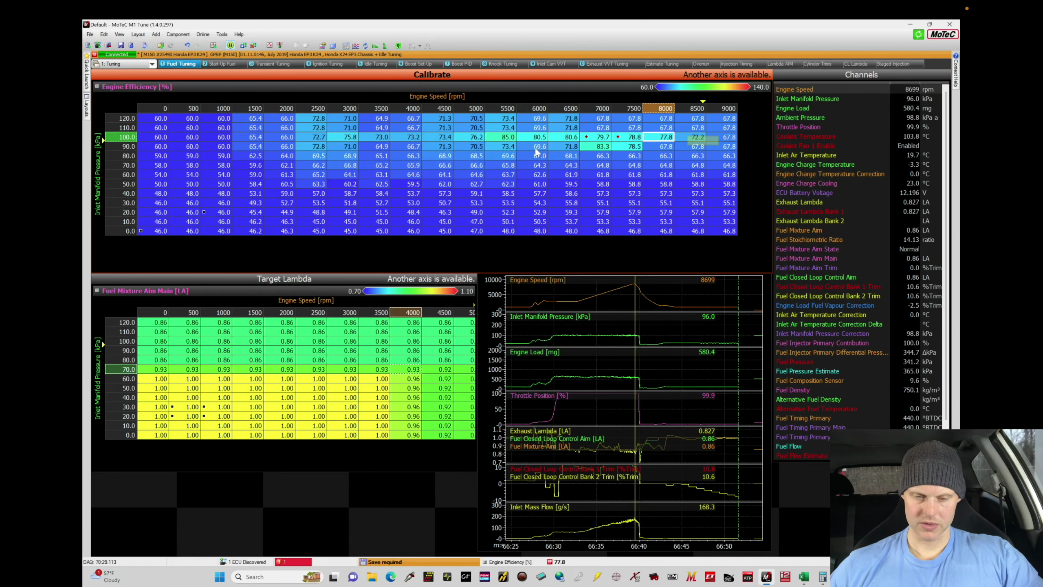
Try to copy the 100 kPa efficiency row into the 110 and 120 kPa rows.
{"action": "left_click_drag", "start_coordinate": [150, 137], "coordinate": [667, 131]}
{"action": "type", "text": "60.0"}
{"action": "left_click", "coordinate": [683, 156]}
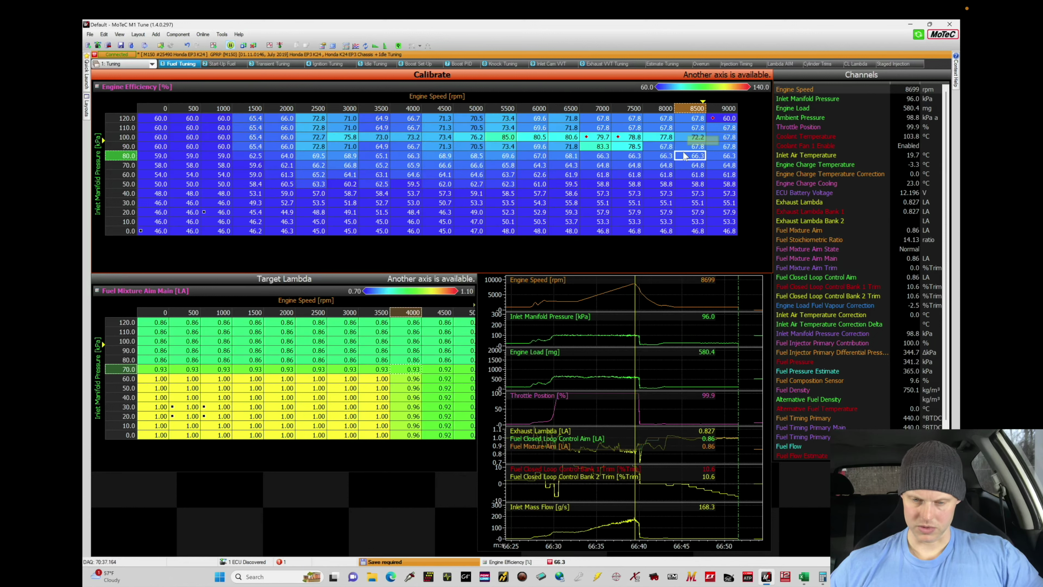
{"action": "left_click_drag", "start_coordinate": [730, 119], "coordinate": [135, 115]}
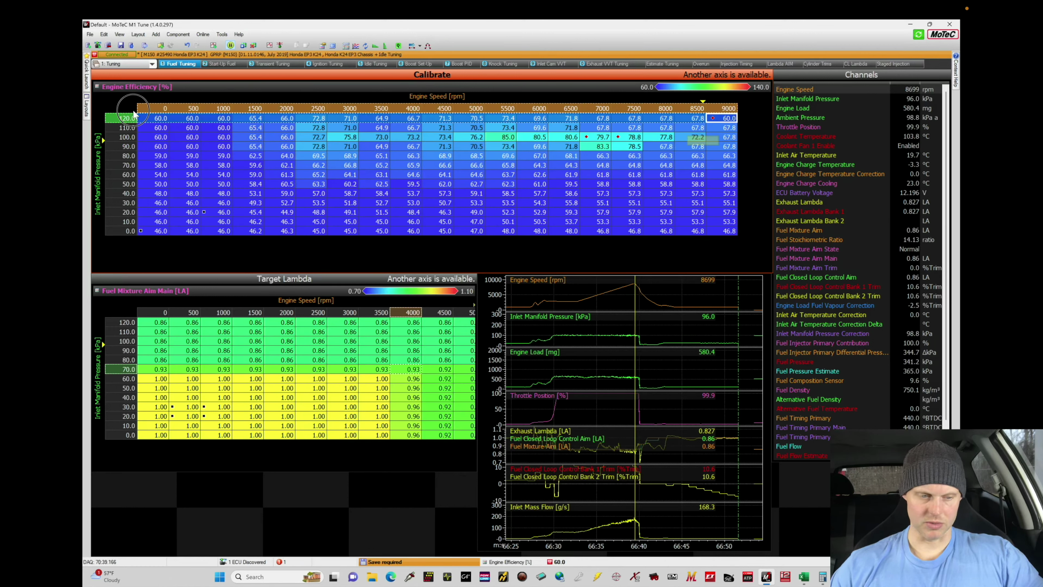
{"action": "left_click", "coordinate": [250, 175]}
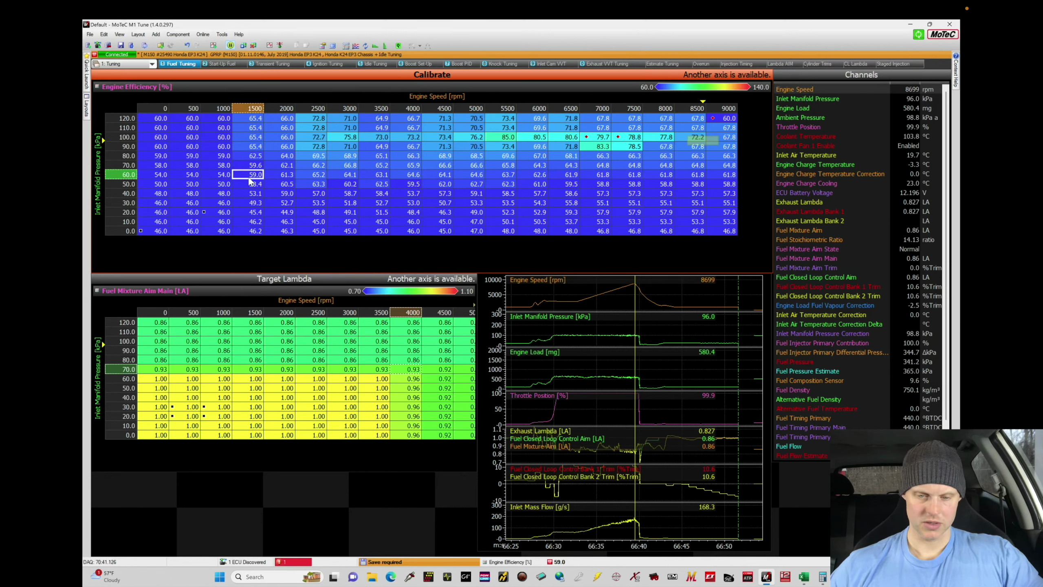
{"action": "mouse_move", "coordinate": [151, 138]}
{"action": "left_mouse_down"}
{"action": "mouse_move", "coordinate": [691, 149]}
{"action": "mouse_move", "coordinate": [727, 140]}
{"action": "mouse_move", "coordinate": [160, 126]}
{"action": "left_mouse_up"}
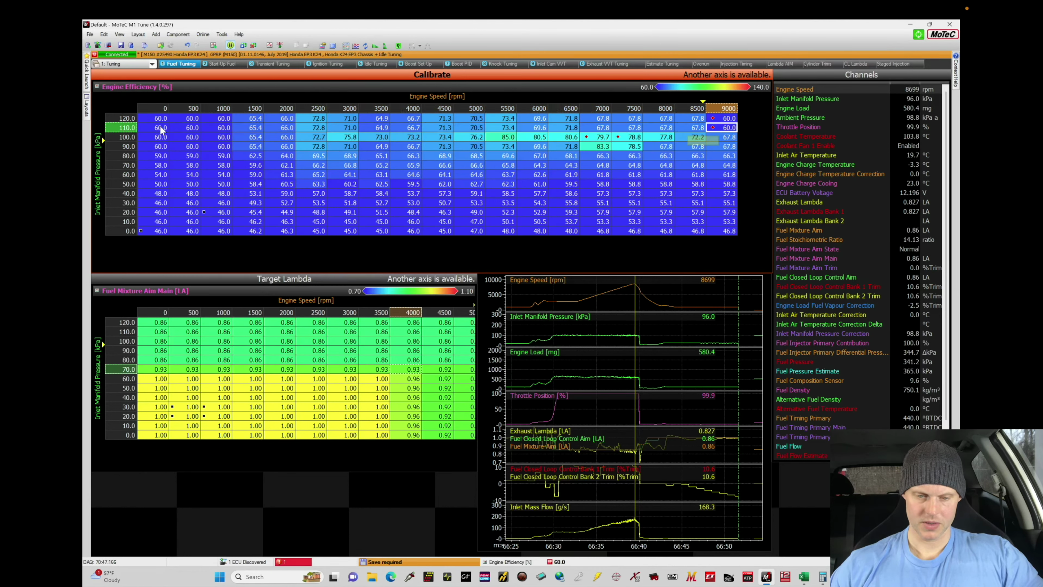
{"action": "left_click", "coordinate": [290, 138]}
Set the 110 and 120 kPa efficiency cells to 81 at 6500 rpm, 80 at 7000 rpm and 79 at 7500 rpm.
{"action": "left_click_drag", "start_coordinate": [569, 120], "coordinate": [601, 127]}
{"action": "type", "text": "81"}
{"action": "key", "text": "Return"}
{"action": "type", "text": "80"}
{"action": "key", "text": "Return"}
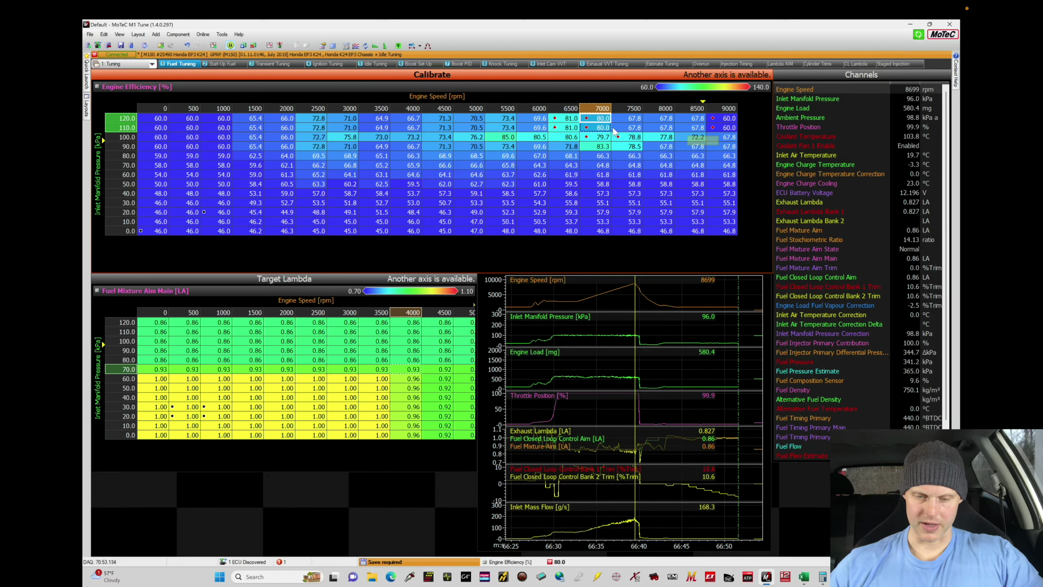
{"action": "left_click_drag", "start_coordinate": [633, 118], "coordinate": [633, 128]}
{"action": "type", "text": "79"}
{"action": "key", "text": "Return"}
Set the 110 and 120 kPa efficiency cells to 78 at 8000 rpm, 72 at 8500 rpm and 68 at 9000 rpm.
{"action": "left_click_drag", "start_coordinate": [665, 118], "coordinate": [726, 129]}
{"action": "type", "text": "78"}
{"action": "key", "text": "Return"}
{"action": "type", "text": "72"}
{"action": "key", "text": "Return"}
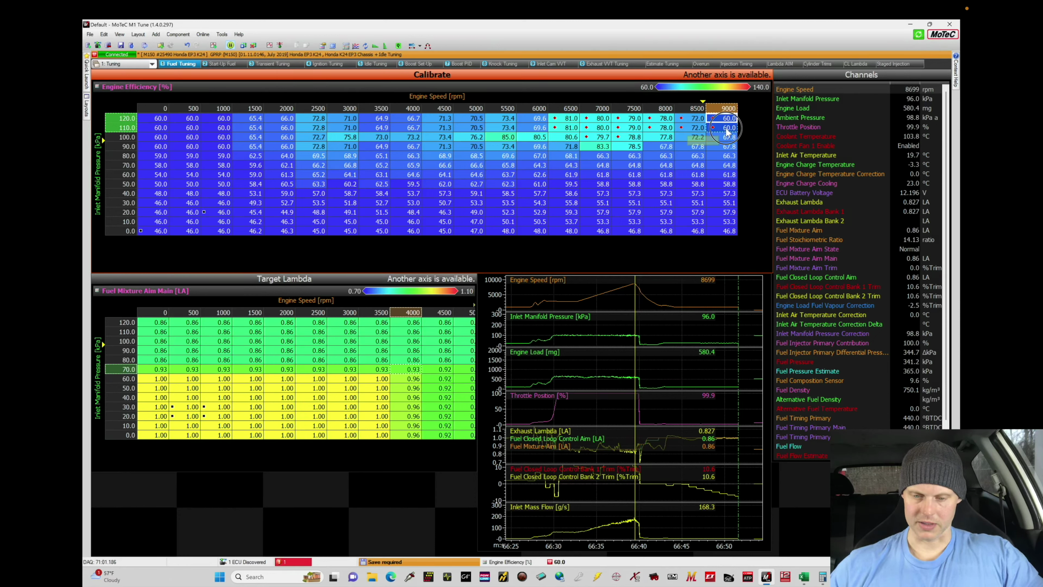
{"action": "type", "text": "68"}
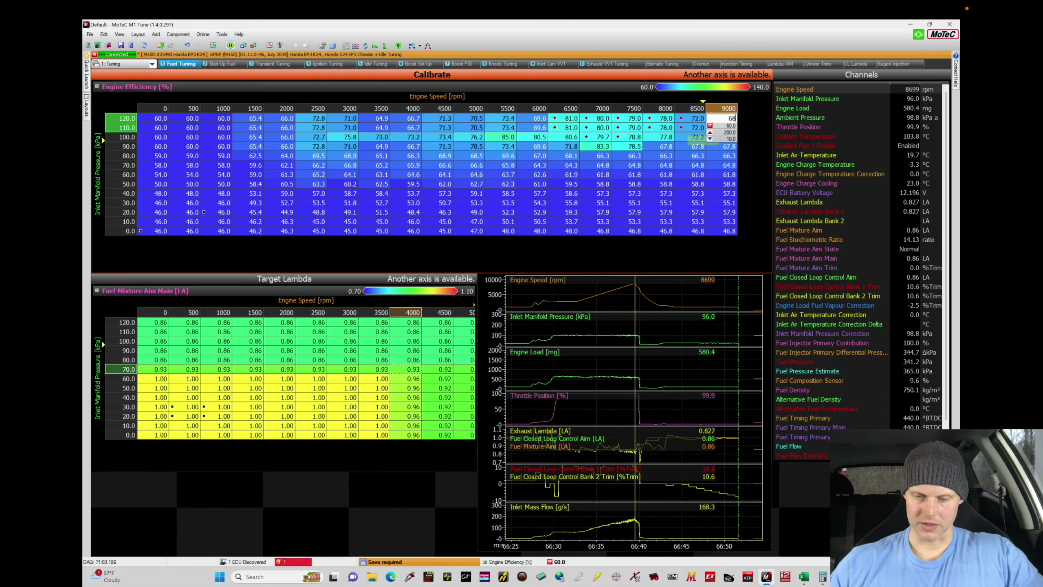
{"action": "key", "text": "Return"}
Set the 110 and 120 kPa efficiency cells to 81 at 6000 rpm, 85 at 5500 rpm and 76 at 5000 rpm.
{"action": "left_click_drag", "start_coordinate": [539, 118], "coordinate": [481, 128]}
{"action": "type", "text": "81"}
{"action": "key", "text": "Return"}
{"action": "left_click", "coordinate": [508, 119]}
{"action": "type", "text": "85"}
{"action": "key", "text": "Return"}
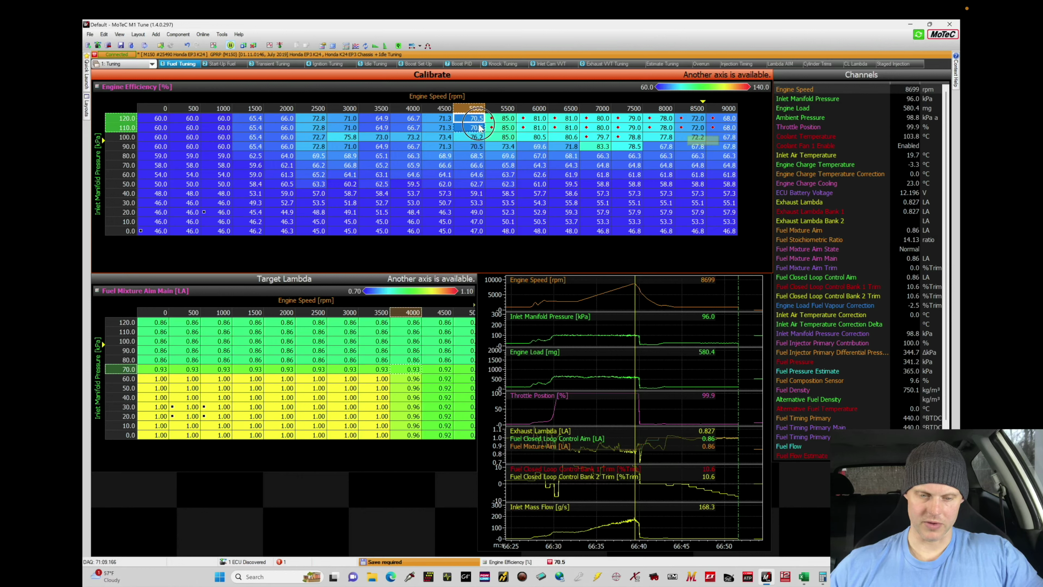
{"action": "type", "text": "76"}
{"action": "key", "text": "Return"}
Set the 110 and 120 kPa efficiency cells to 74 at 4500 rpm, 73 at 4000 and 3500 rpm, and 76 at 3000 rpm.
{"action": "left_click_drag", "start_coordinate": [445, 119], "coordinate": [321, 137]}
{"action": "type", "text": "74"}
{"action": "key", "text": "Return"}
{"action": "type", "text": "73"}
{"action": "key", "text": "Return"}
{"action": "type", "text": "73"}
{"action": "key", "text": "Return"}
{"action": "type", "text": "76"}
{"action": "key", "text": "Return"}
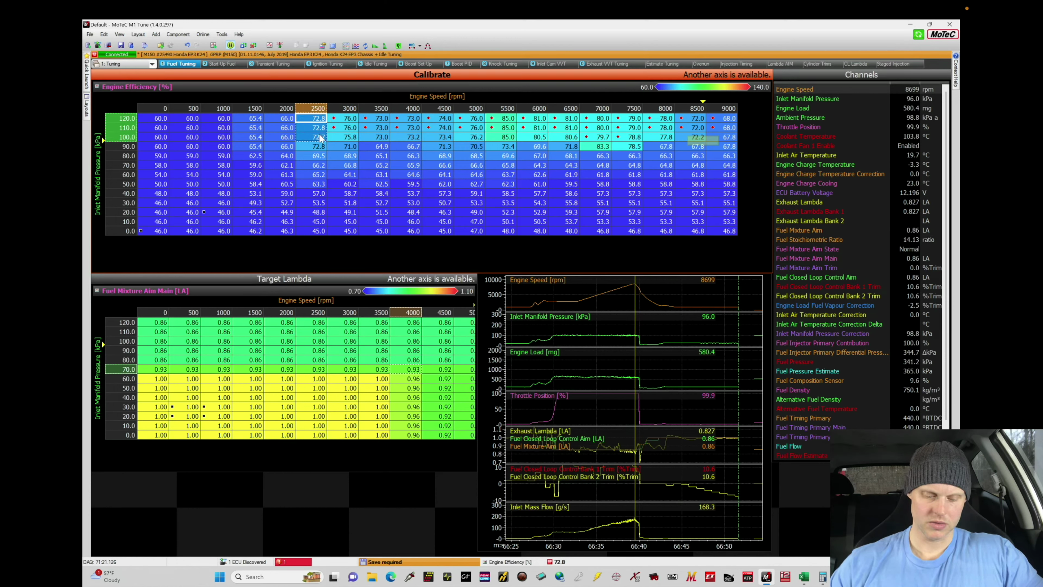
Set the 2500 rpm efficiency cells from 100 to 120 kPa to 73 and interpolate them horizontally to 1500 rpm, saving the result.
{"action": "left_click", "coordinate": [254, 137], "text": "shift"}
{"action": "key", "text": "h"}
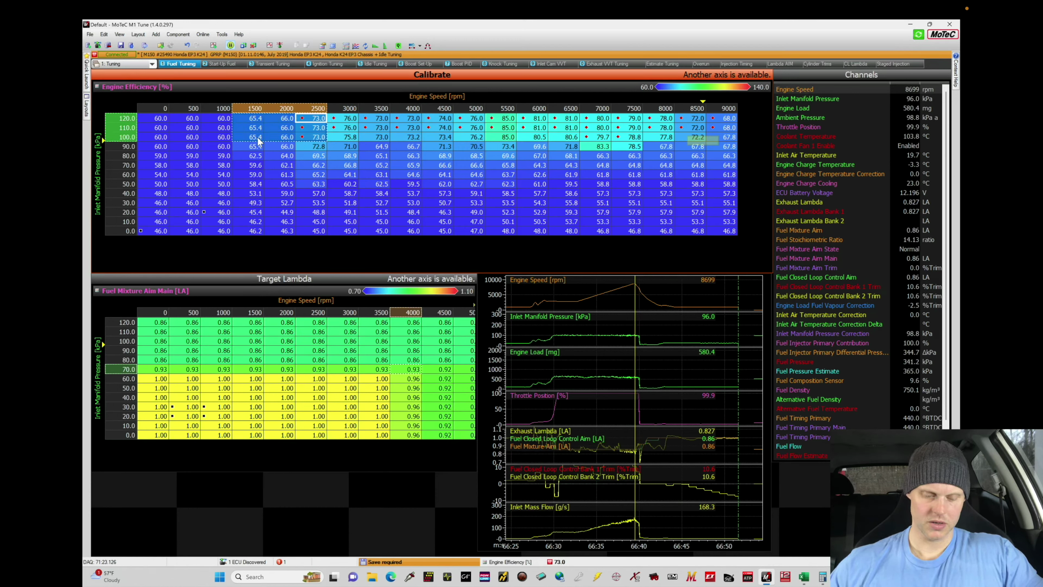
{"action": "left_click", "coordinate": [316, 168]}
{"action": "key", "text": "ctrl+s"}
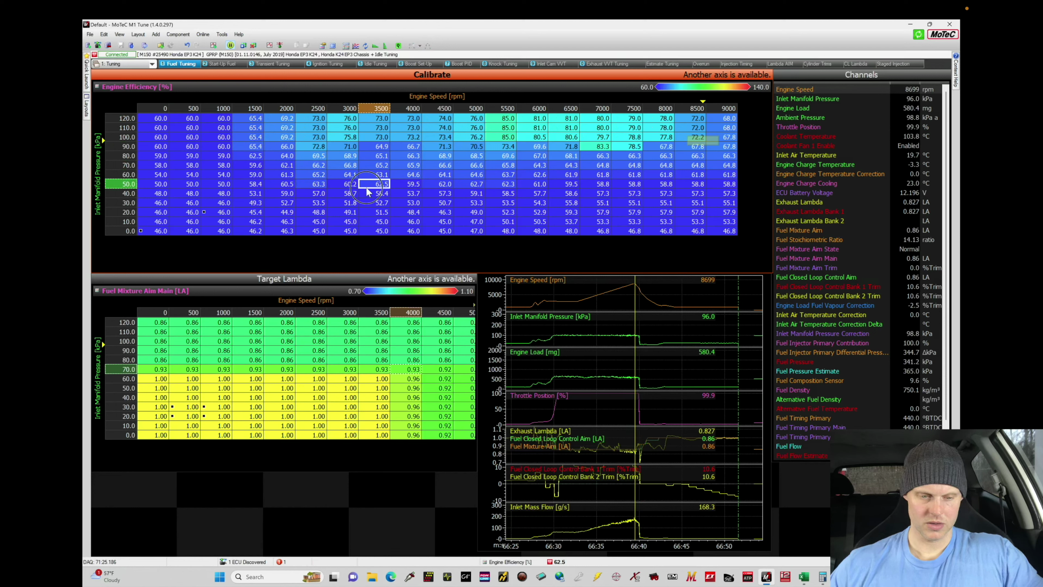
Carry the 100 kPa efficiency row down to the 80 kPa row, interpolate the 90 kPa row between them, and save.
{"action": "left_click_drag", "start_coordinate": [187, 139], "coordinate": [744, 134]}
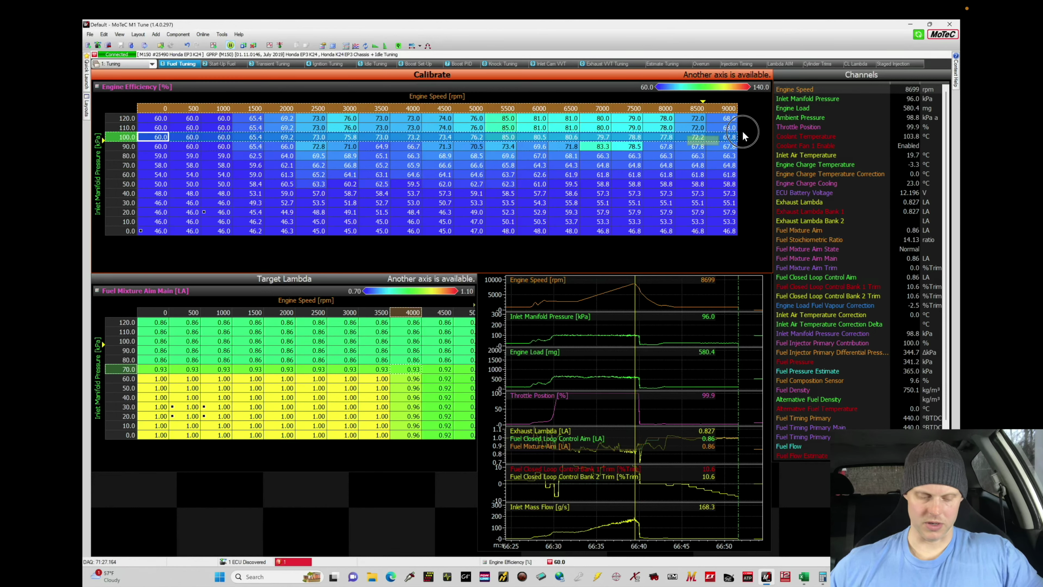
{"action": "left_click", "coordinate": [159, 156]}
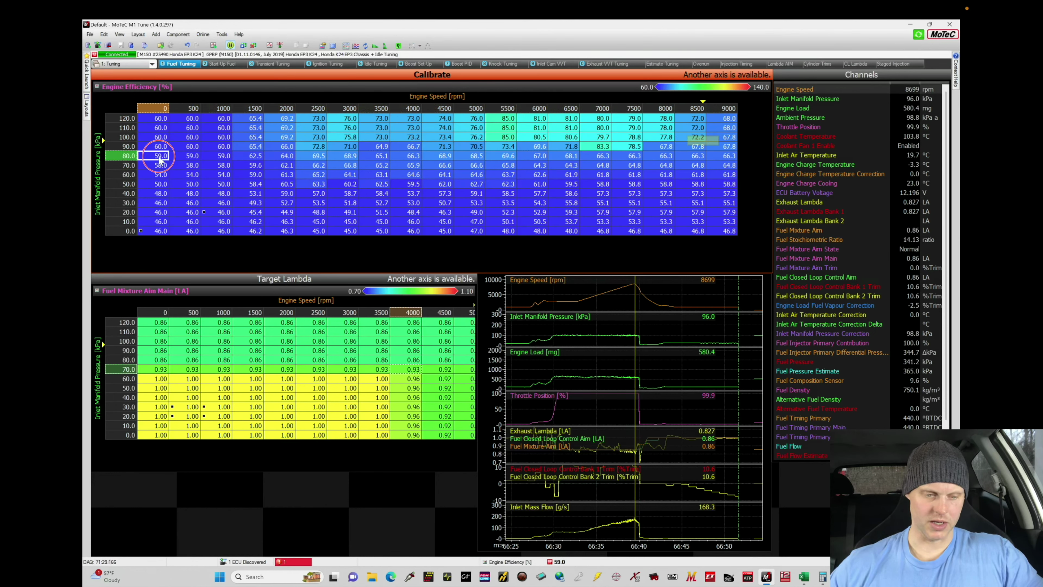
{"action": "key", "text": "ctrl+v"}
{"action": "left_click_drag", "start_coordinate": [725, 139], "coordinate": [132, 155]}
{"action": "key", "text": "i"}
{"action": "left_click", "coordinate": [294, 140]}
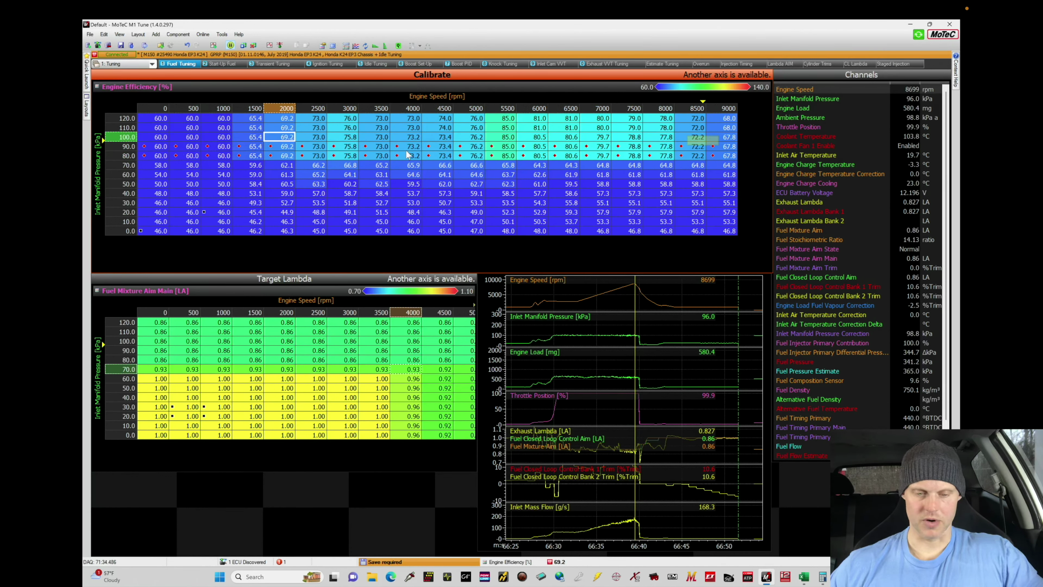
{"action": "key", "text": "ctrl+s"}
Interpolate the efficiency cells vertically between 80 and 60 kPa from 1500 to 9000 rpm.
{"action": "left_click_drag", "start_coordinate": [247, 156], "coordinate": [719, 174]}
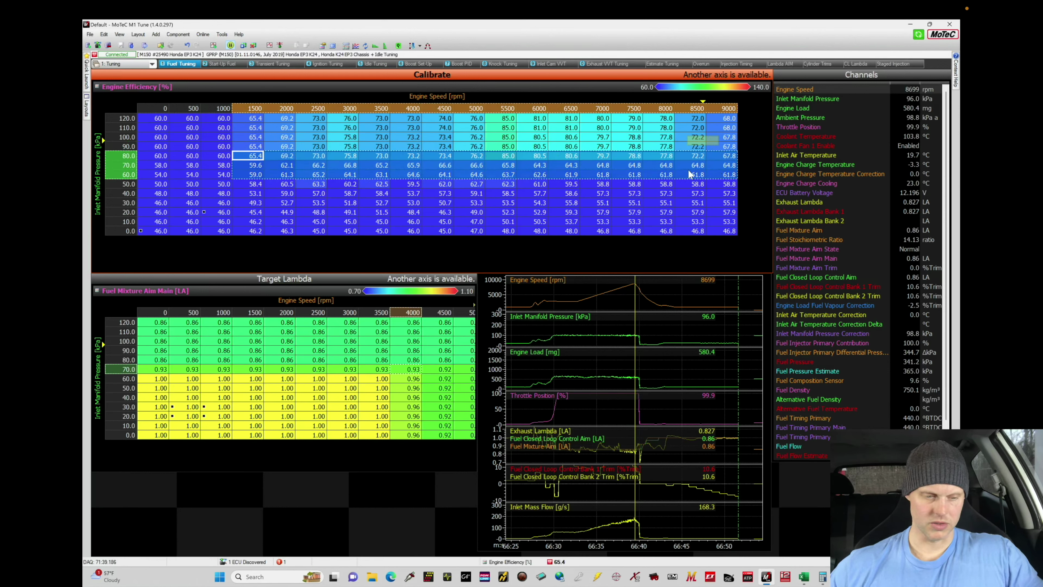
{"action": "key", "text": "v"}
{"action": "left_click", "coordinate": [555, 156]}
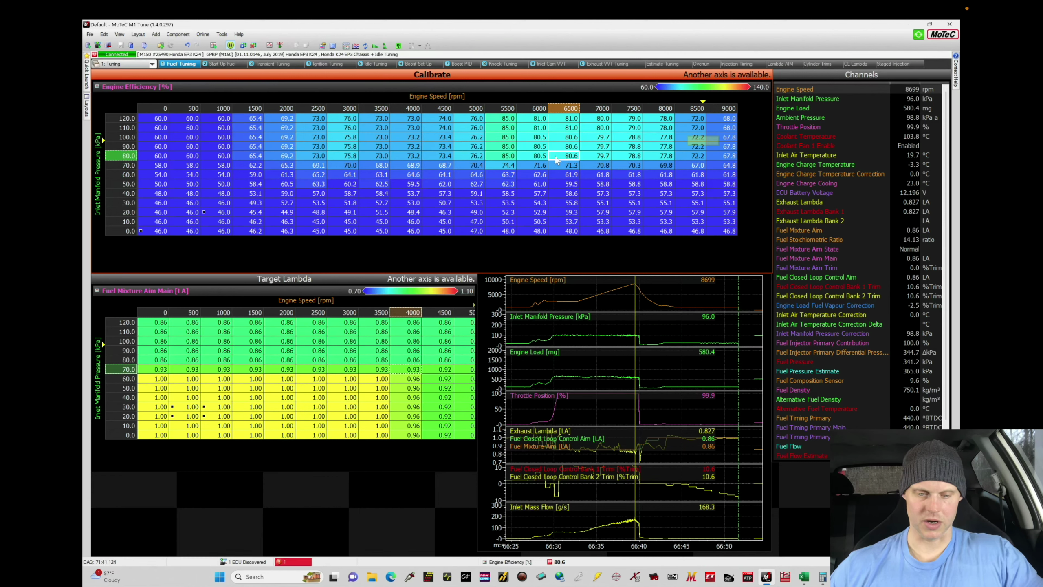